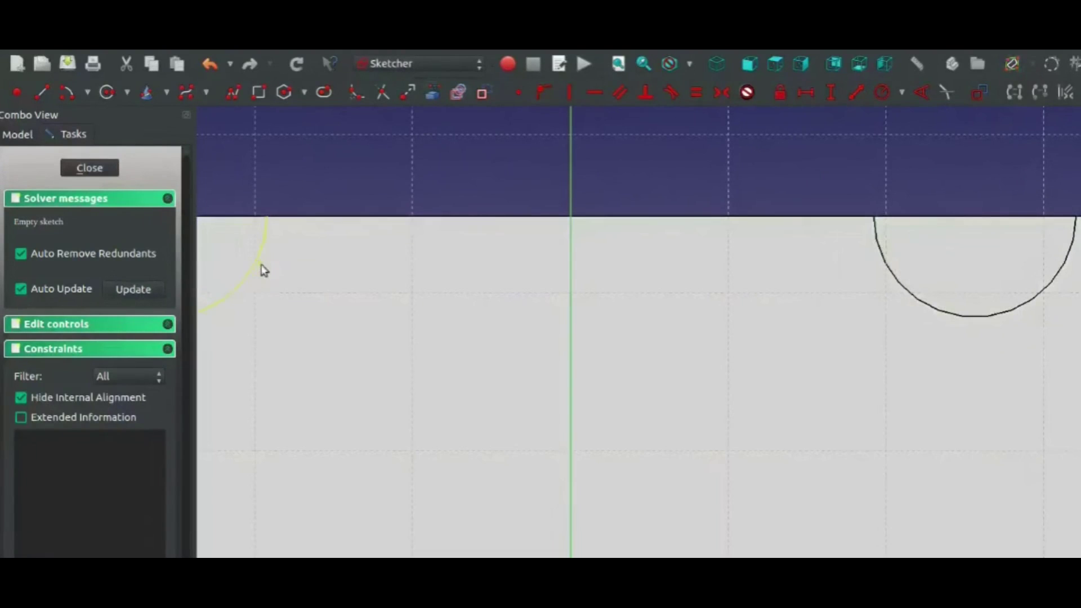
Step: Show the CYLINDER HEAD model tree beside the sketch with its two semicircular arcs
{"action": "left_click", "coordinate": [258, 267]}
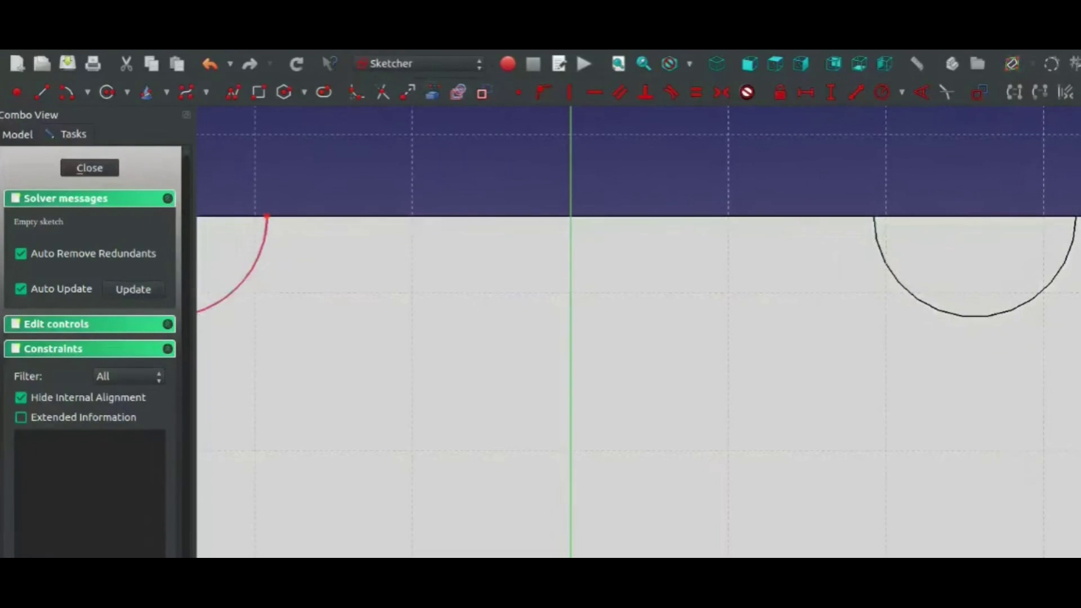
{"action": "left_click", "coordinate": [17, 134]}
{"action": "right_click", "coordinate": [34, 184]}
{"action": "key", "text": "Escape"}
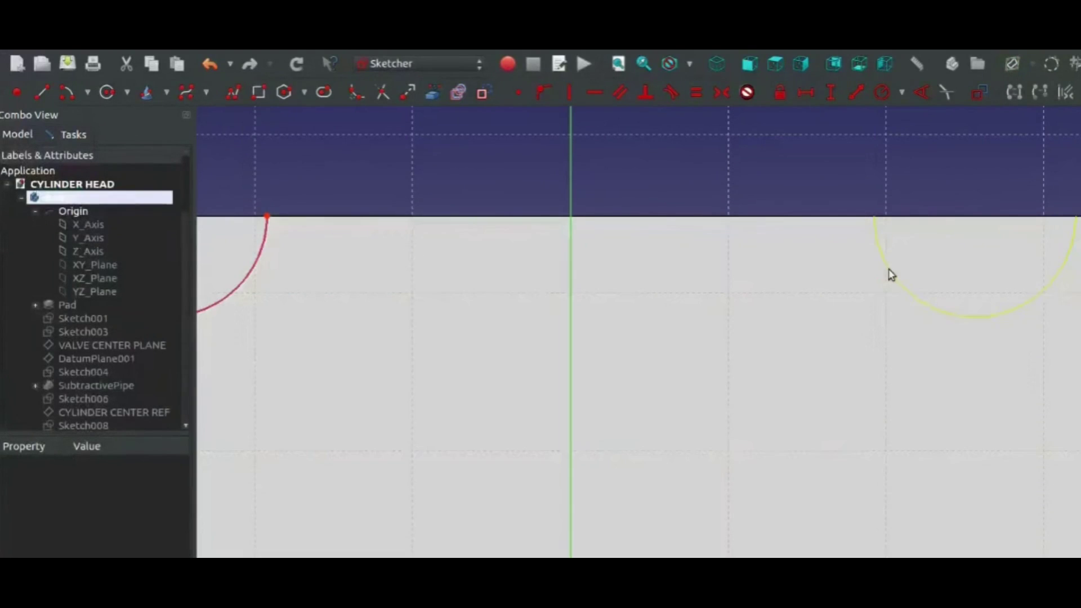
{"action": "left_click", "coordinate": [890, 280]}
{"action": "scroll", "coordinate": [890, 280], "scroll_direction": "up", "scroll_amount": 2}
{"action": "scroll", "coordinate": [889, 280], "scroll_direction": "down", "scroll_amount": 3}
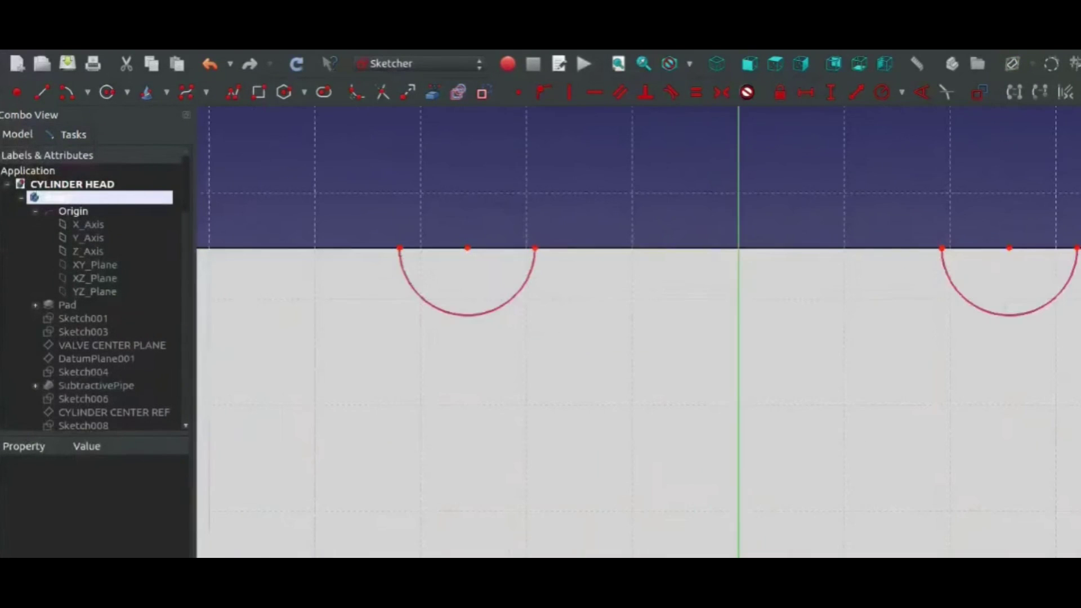
Step: Draw straight top edges joining the two semicircles' endpoints
{"action": "left_click", "coordinate": [535, 248]}
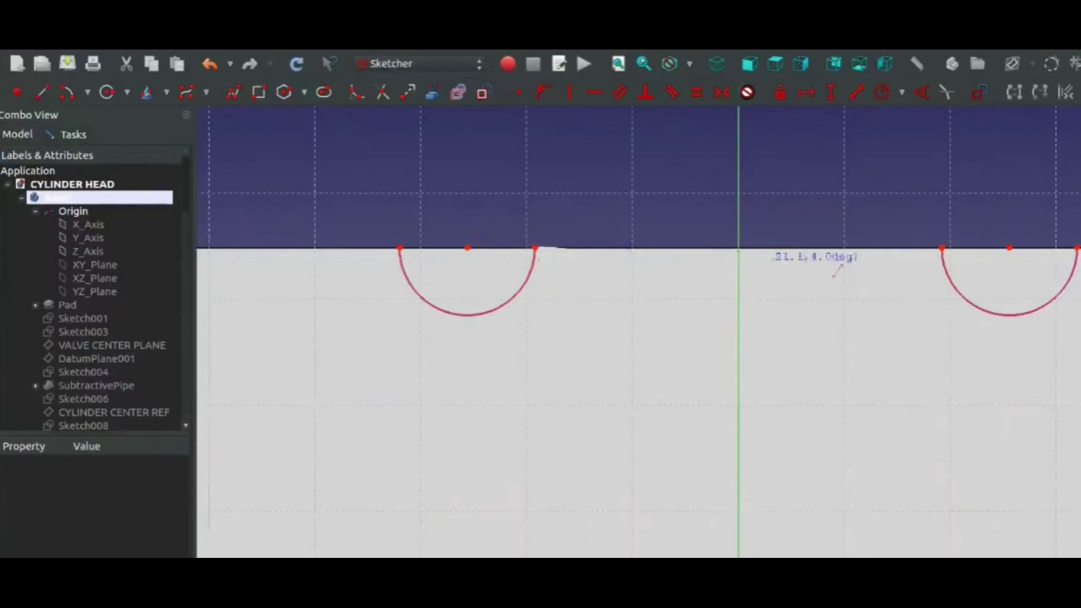
{"action": "left_click", "coordinate": [944, 248]}
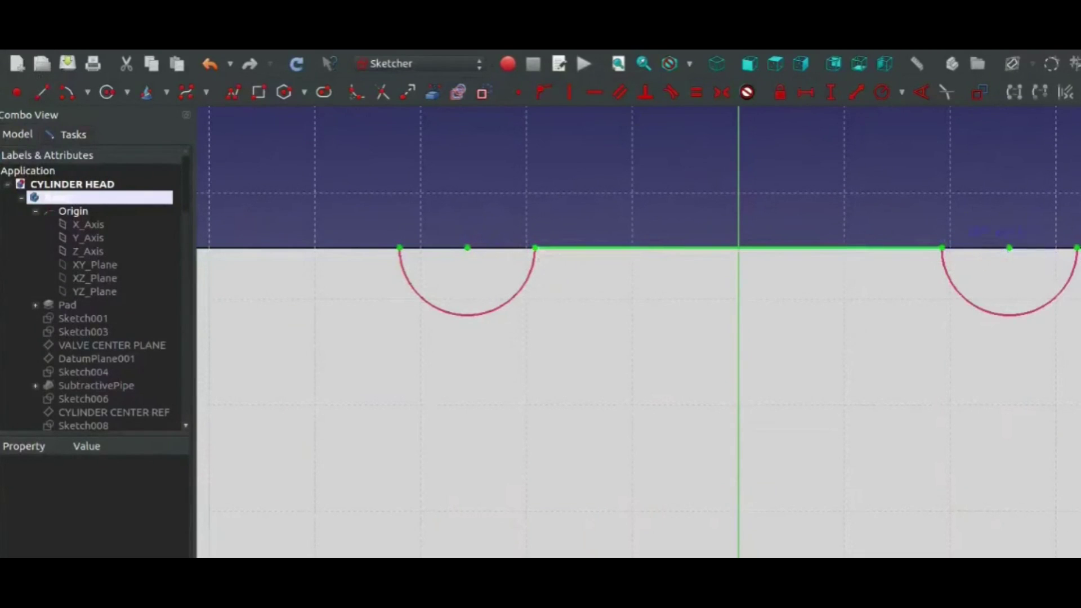
{"action": "left_click", "coordinate": [344, 248]}
{"action": "left_click", "coordinate": [399, 248]}
{"action": "left_click", "coordinate": [382, 250]}
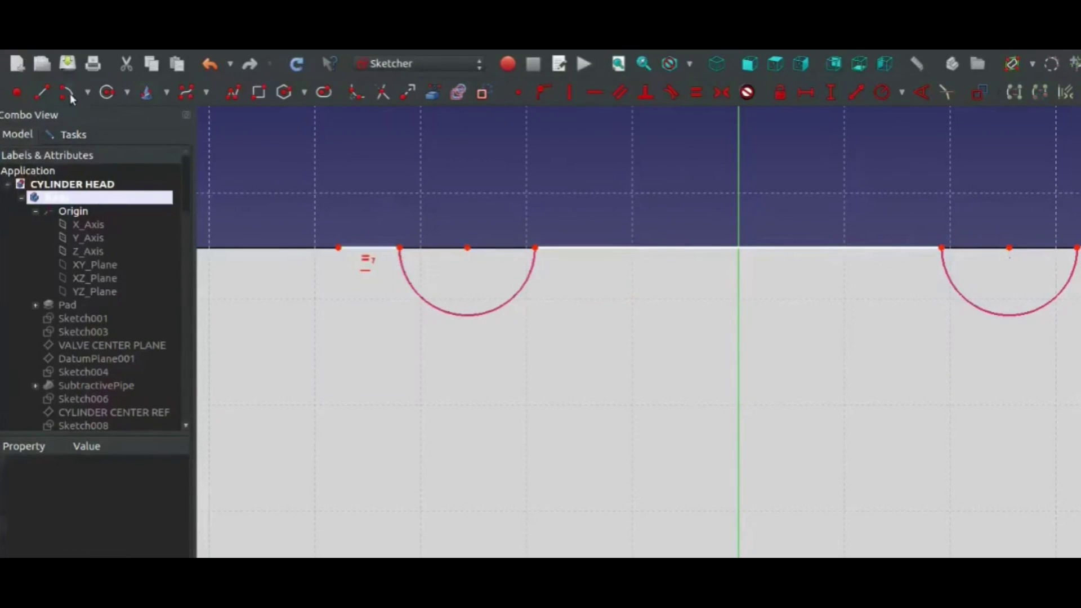
Step: Wrap each semicircle in a larger concentric arc and link the arcs with a horizontal line
{"action": "left_click", "coordinate": [467, 248]}
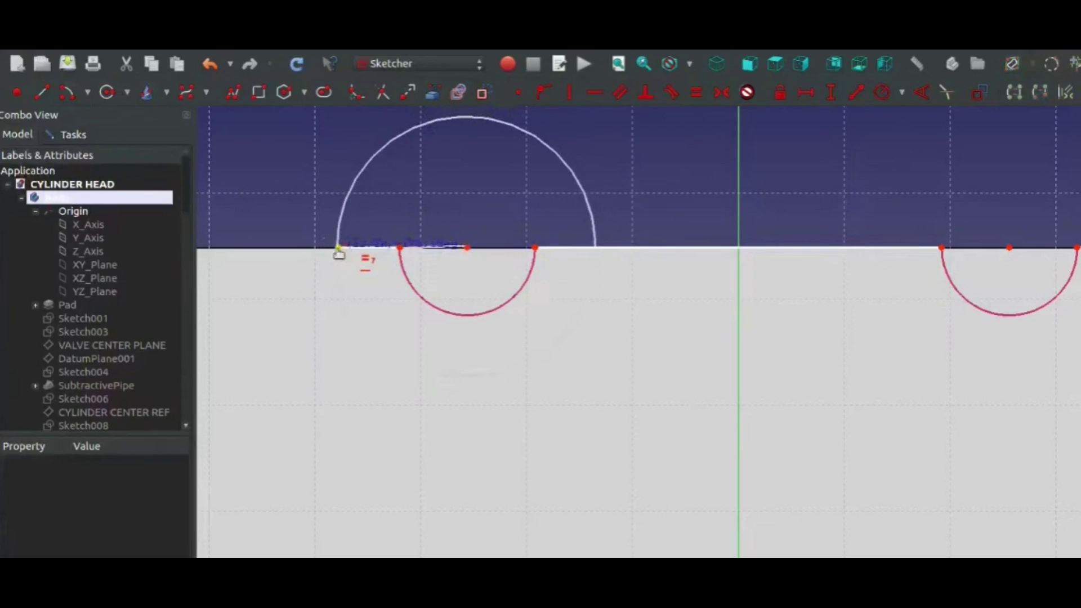
{"action": "left_click", "coordinate": [580, 304]}
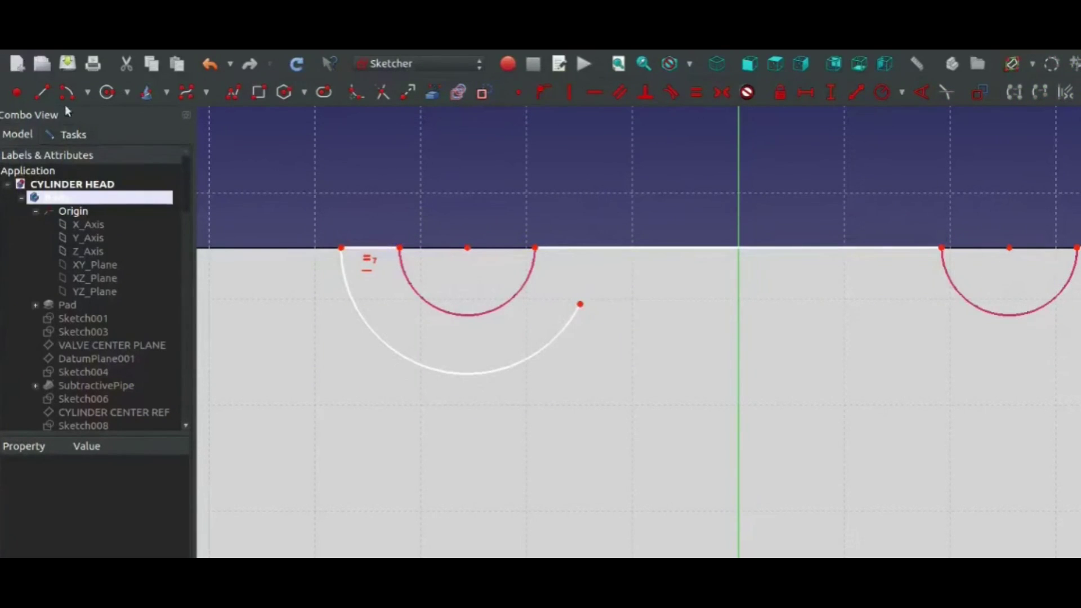
{"action": "left_click", "coordinate": [1010, 248]}
{"action": "left_click", "coordinate": [1073, 242]}
{"action": "left_click", "coordinate": [897, 307]}
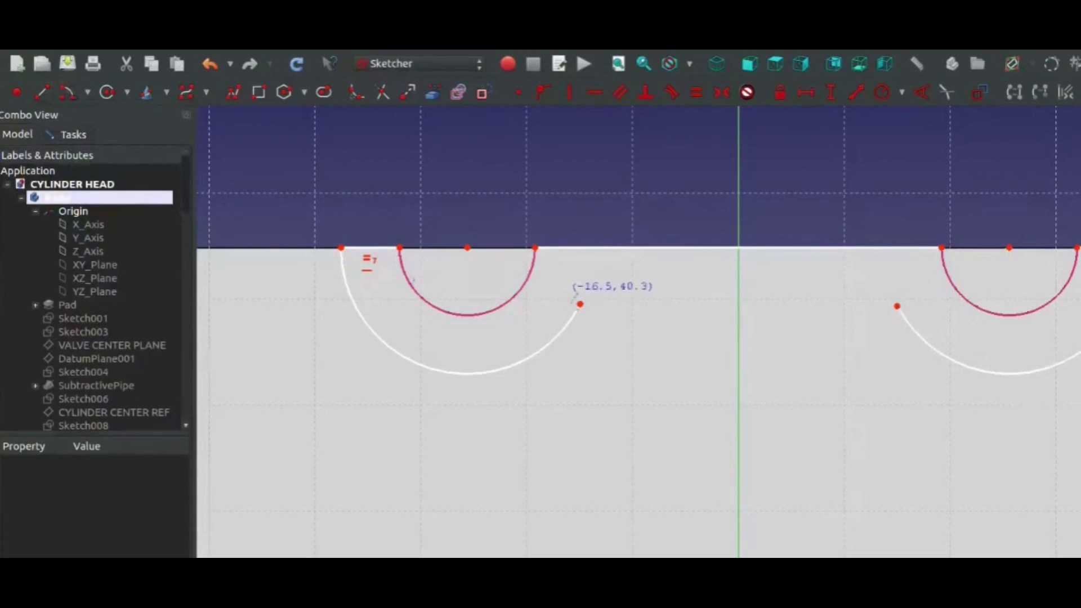
{"action": "left_click", "coordinate": [602, 310]}
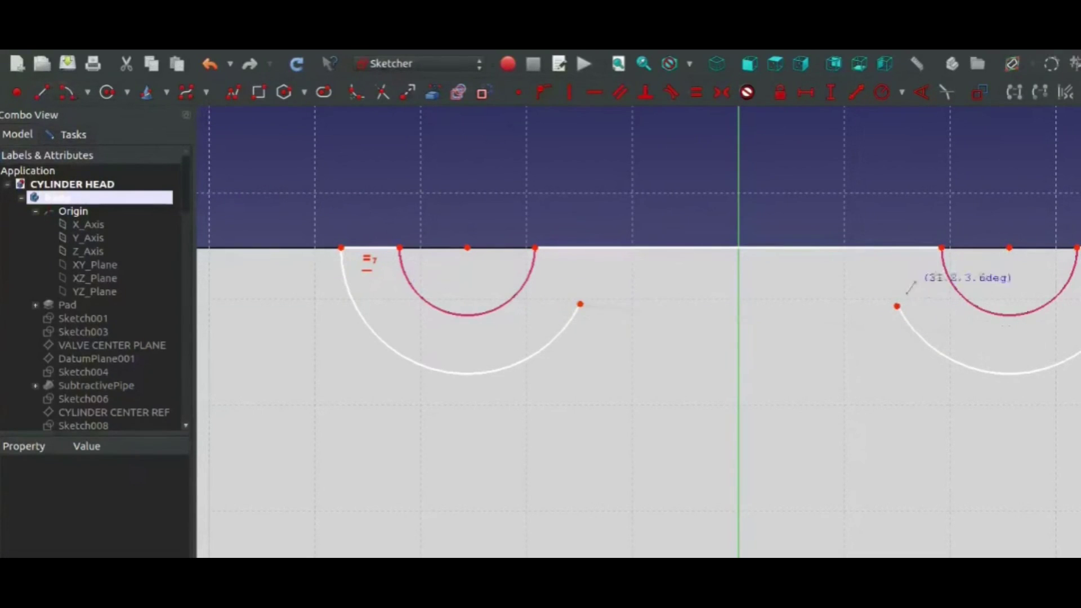
{"action": "left_click", "coordinate": [897, 307]}
{"action": "mouse_move", "coordinate": [341, 248]}
{"action": "left_mouse_down"}
{"action": "mouse_move", "coordinate": [381, 252]}
{"action": "mouse_move", "coordinate": [353, 249]}
{"action": "left_mouse_up"}
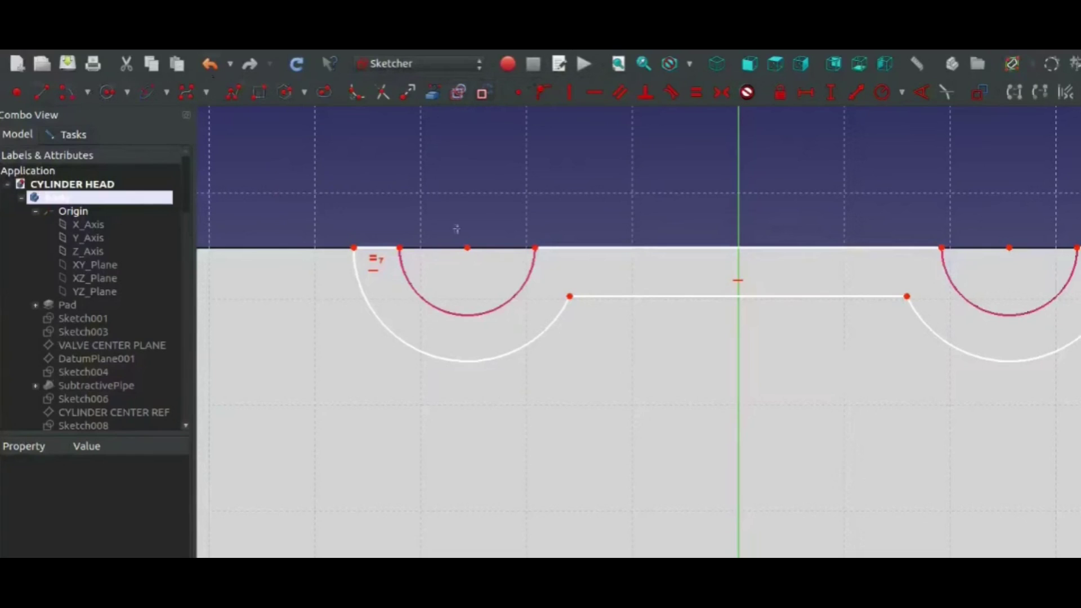
Step: Draw a vertical left edge up to the top line, equal in length to the short top segment
{"action": "left_click", "coordinate": [570, 296]}
{"action": "left_click", "coordinate": [573, 248]}
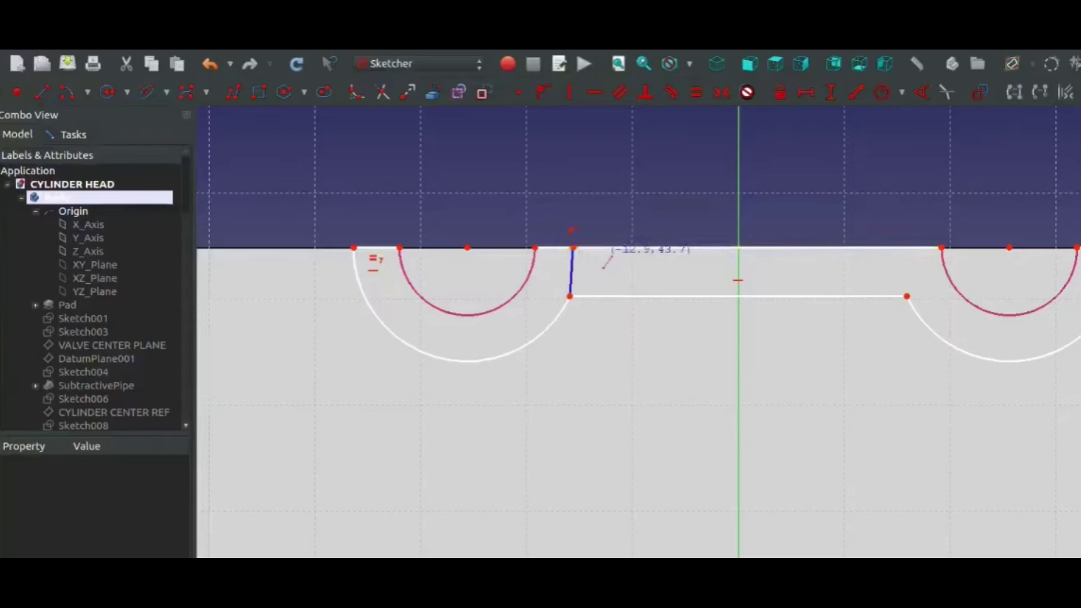
{"action": "right_click", "coordinate": [577, 257]}
{"action": "left_click", "coordinate": [570, 270]}
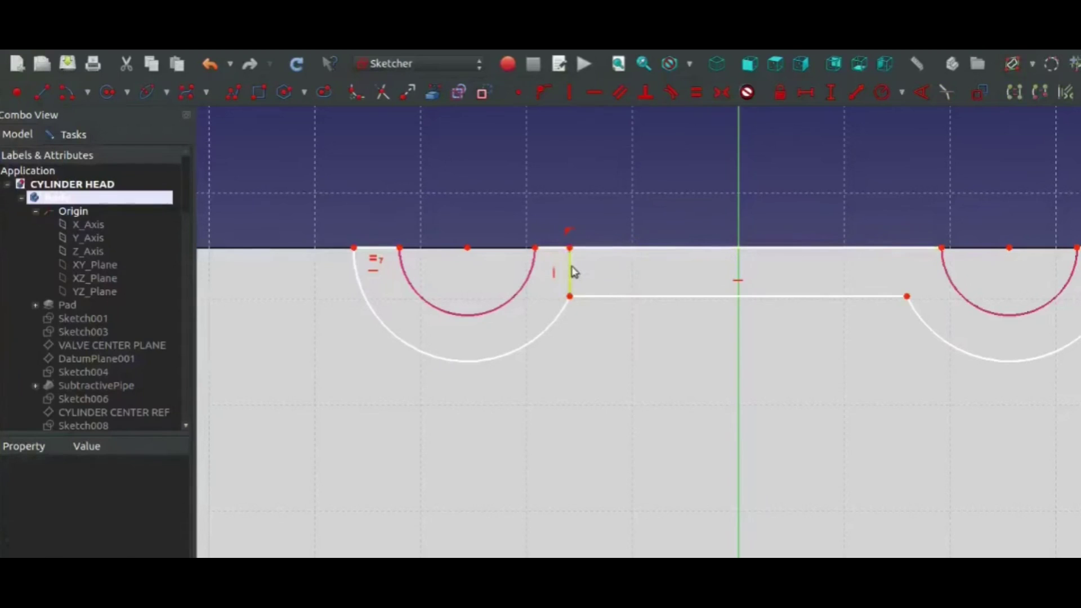
{"action": "left_click", "coordinate": [372, 248]}
{"action": "key", "text": "e"}
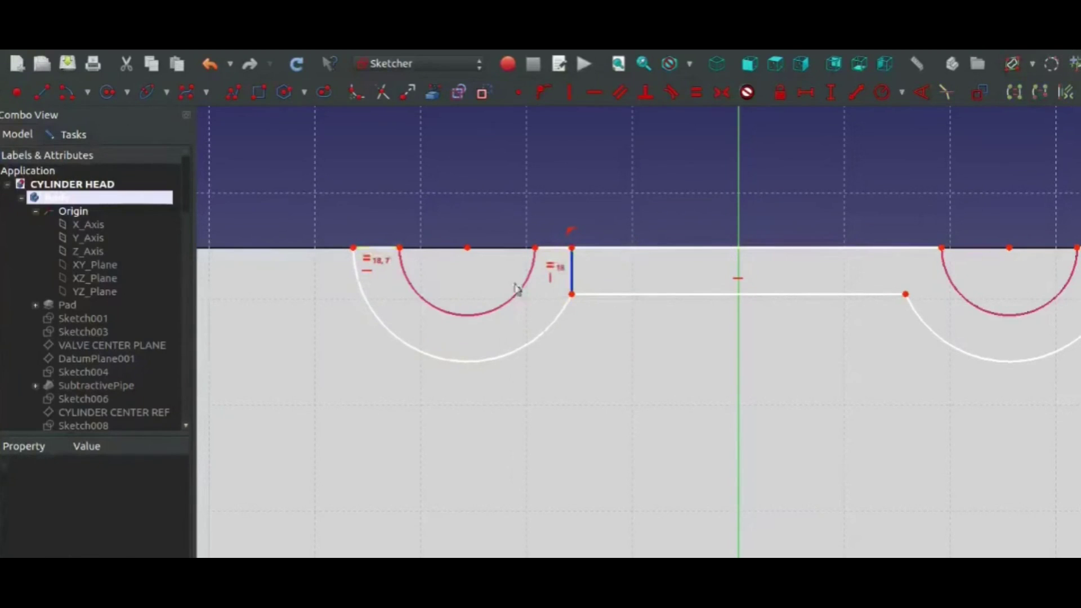
{"action": "mouse_move", "coordinate": [353, 249]}
{"action": "left_mouse_down"}
{"action": "mouse_move", "coordinate": [383, 251]}
{"action": "mouse_move", "coordinate": [354, 249]}
{"action": "left_mouse_up"}
Step: Dimension the short top segment left of the arc to 0.2 inch
{"action": "left_click", "coordinate": [389, 249]}
{"action": "key", "text": "l"}
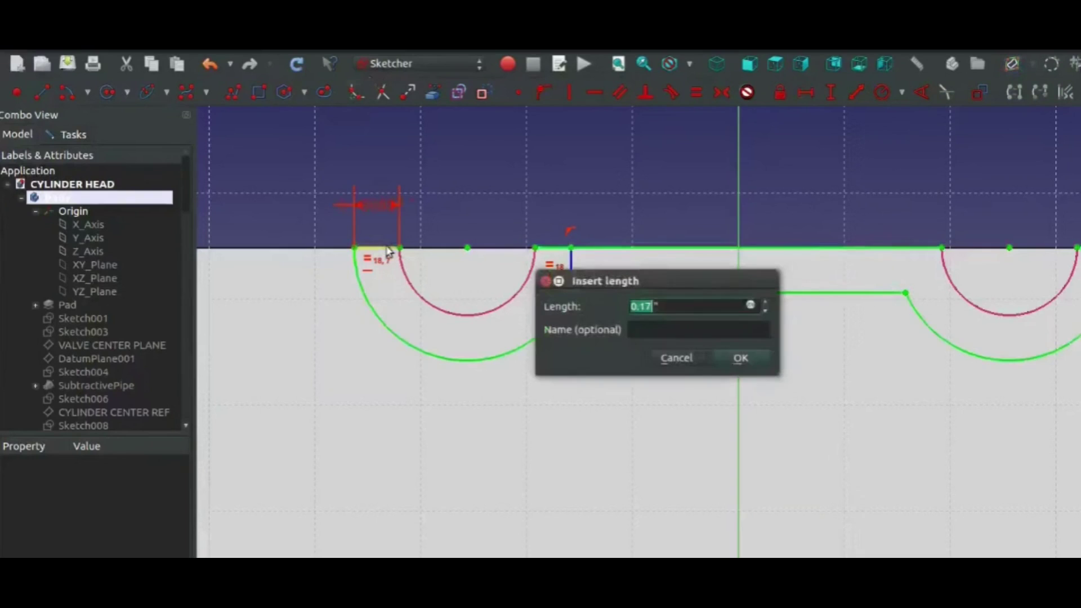
{"action": "type", "text": "0.2"}
{"action": "key", "text": "Return"}
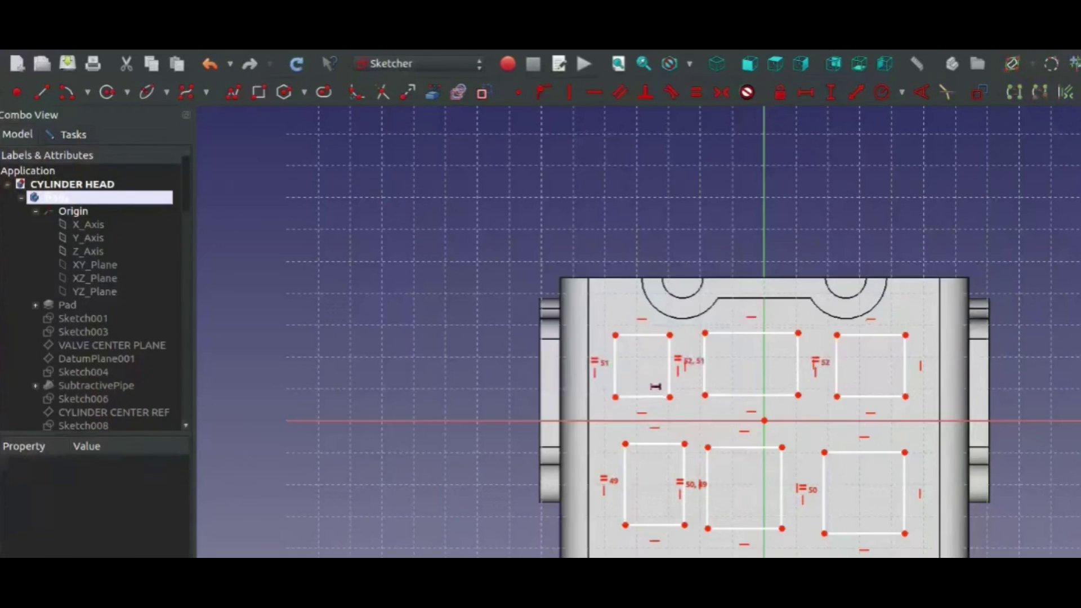
Step: Set a 0.25 inch gap between rectangles and align their corners vertically with the lower rectangles
{"action": "left_click", "coordinate": [670, 397]}
{"action": "left_click", "coordinate": [705, 396]}
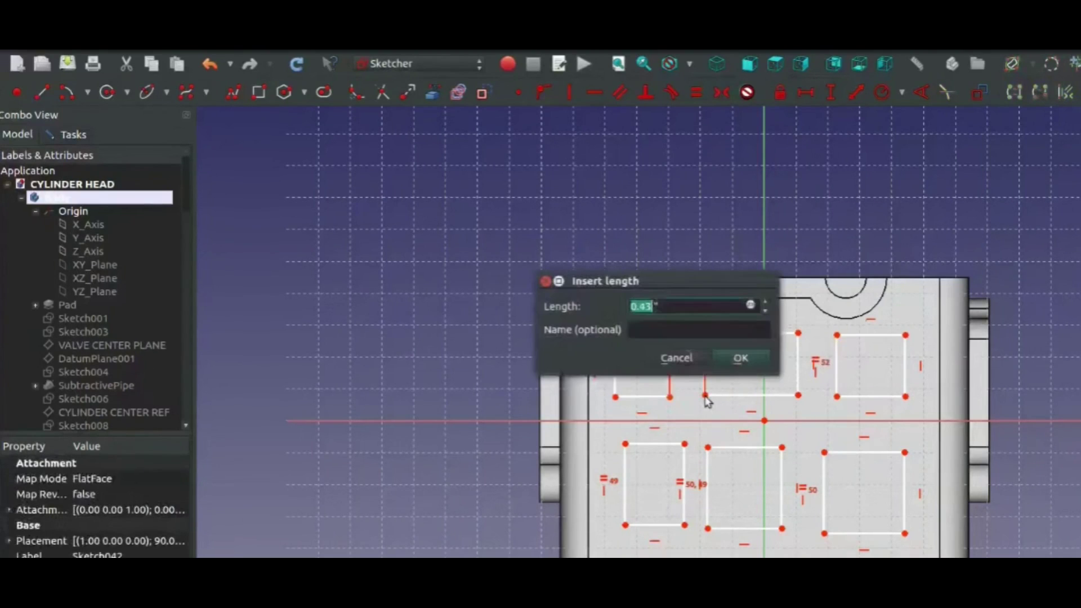
{"action": "type", "text": "0.25"}
{"action": "key", "text": "Return"}
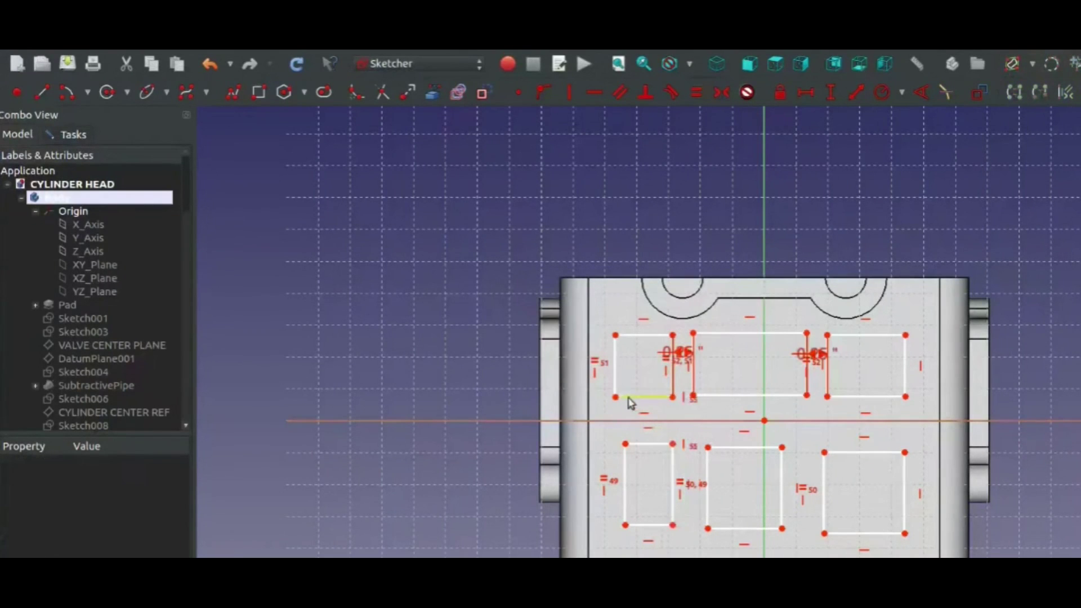
{"action": "left_click", "coordinate": [616, 397]}
{"action": "left_click", "coordinate": [625, 444]}
{"action": "key", "text": "v"}
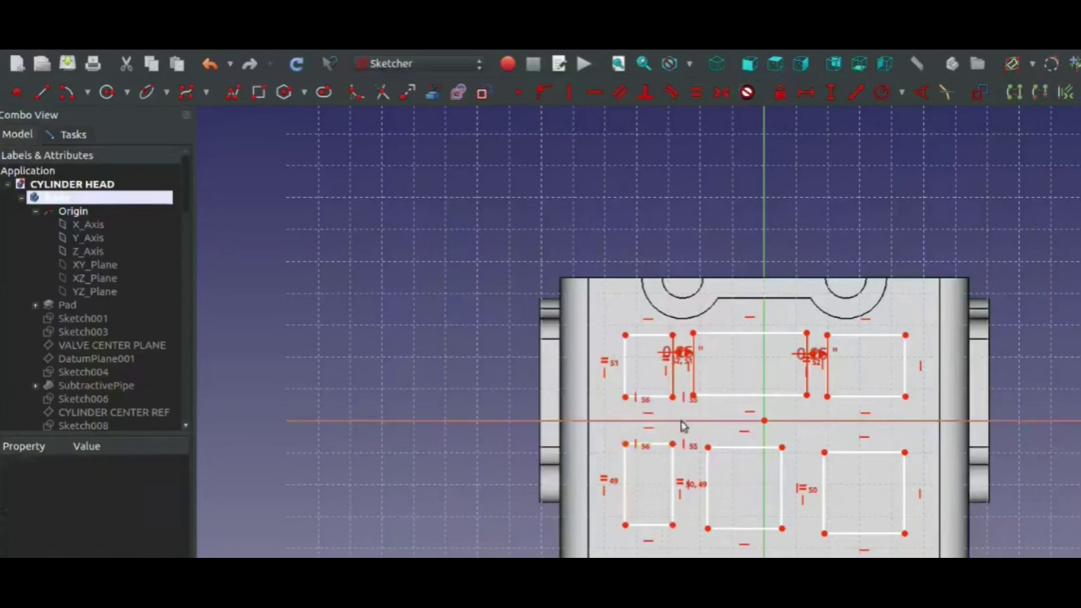
{"action": "left_click", "coordinate": [693, 398]}
{"action": "left_click", "coordinate": [708, 448]}
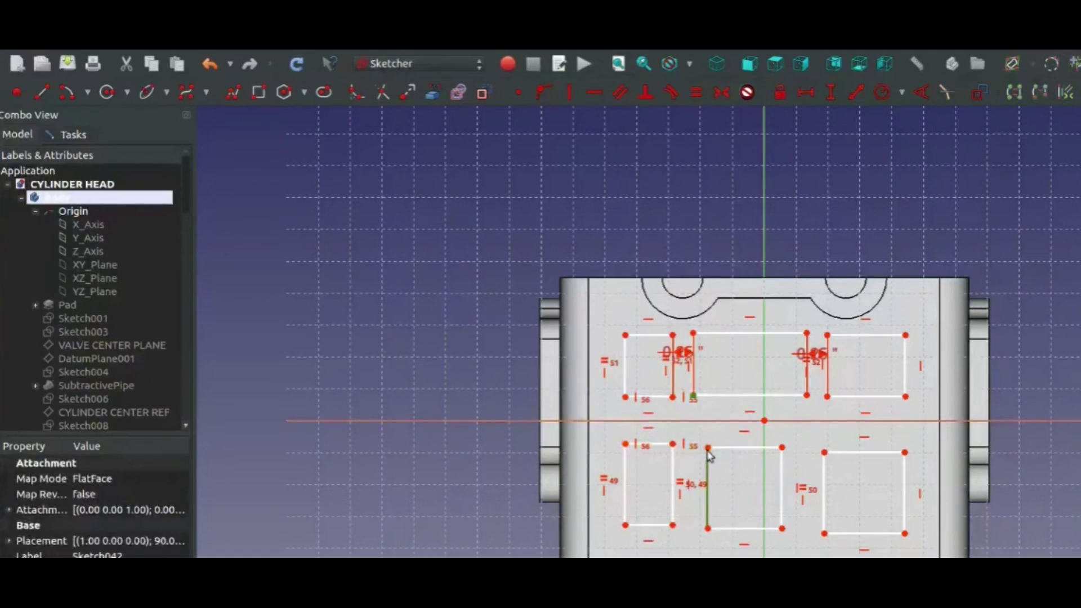
{"action": "key", "text": "v"}
Step: Offset the rectangular openings 0.6 inch from the top edge
{"action": "scroll", "coordinate": [885, 258], "scroll_direction": "up", "scroll_amount": 2}
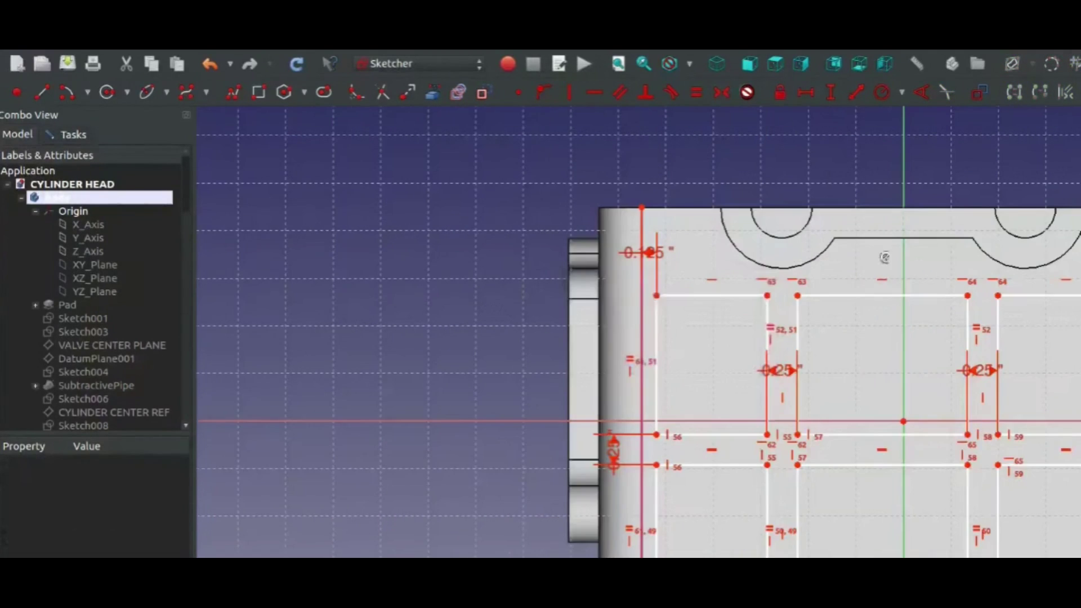
{"action": "left_click_drag", "start_coordinate": [766, 297], "coordinate": [842, 304]}
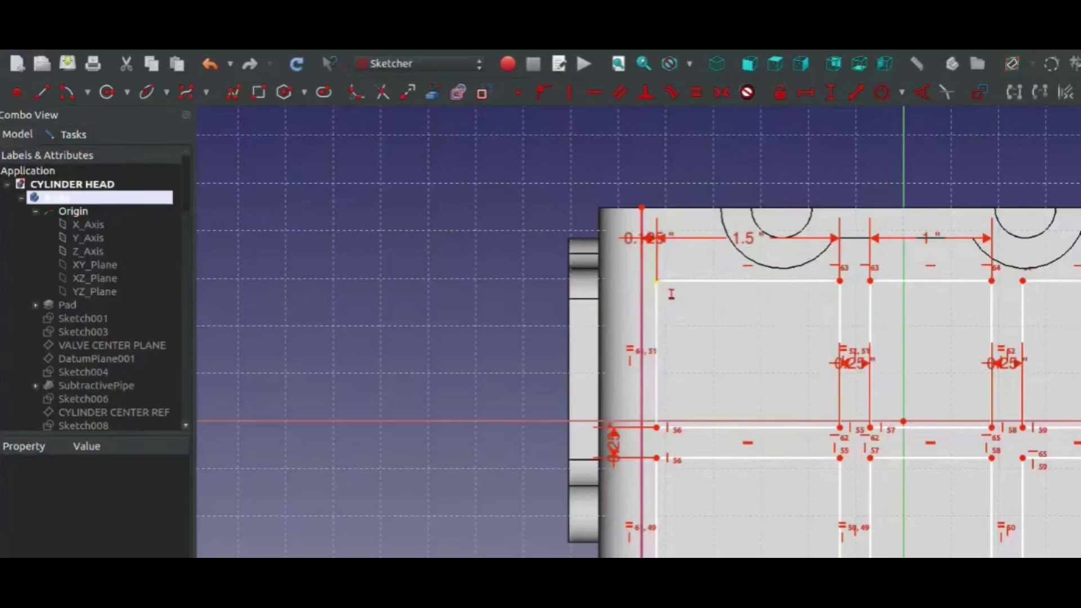
{"action": "left_click", "coordinate": [642, 209]}
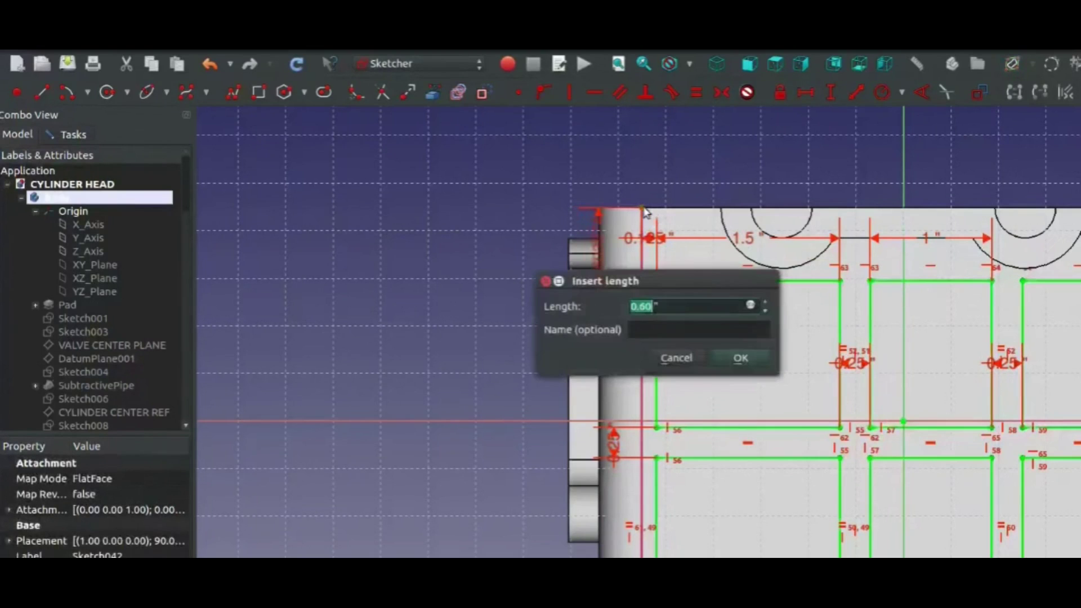
{"action": "key", "text": "BackSpace"}
{"action": "key", "text": "Return"}
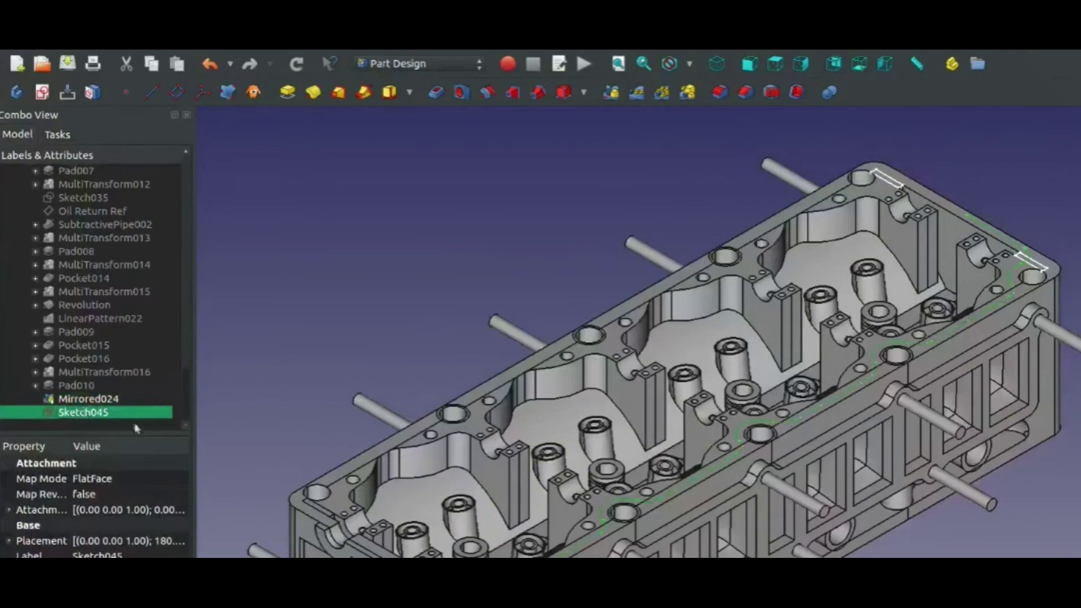
Step: Start a new sketch on YZ_Plane and tilt the view into the part
{"action": "left_click", "coordinate": [231, 214]}
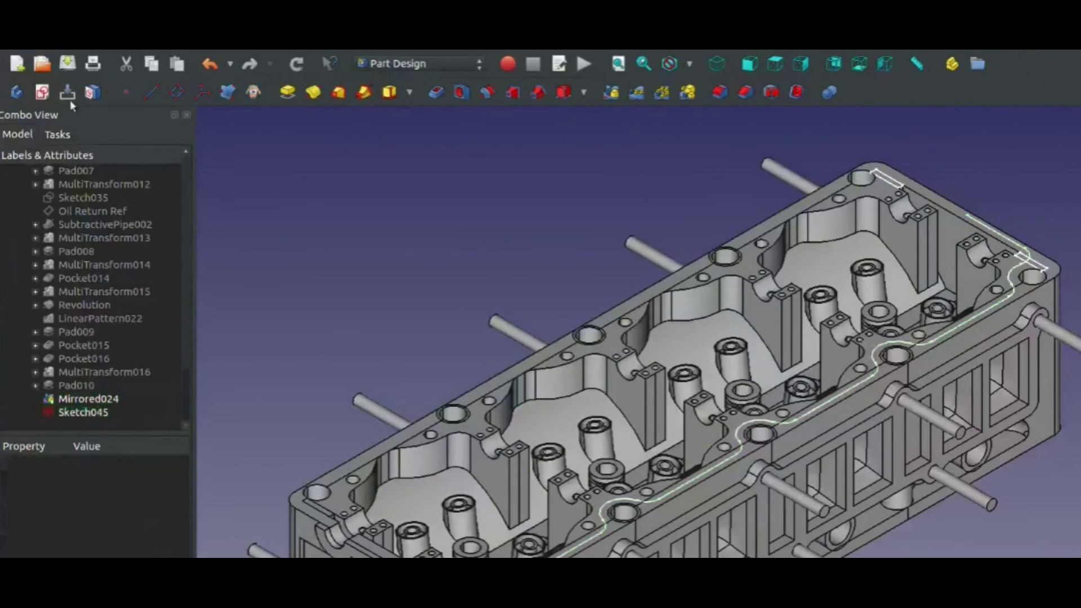
{"action": "left_click", "coordinate": [42, 91]}
{"action": "left_click", "coordinate": [273, 264]}
{"action": "middle_click_drag", "start_coordinate": [1076, 303], "coordinate": [1071, 349]}
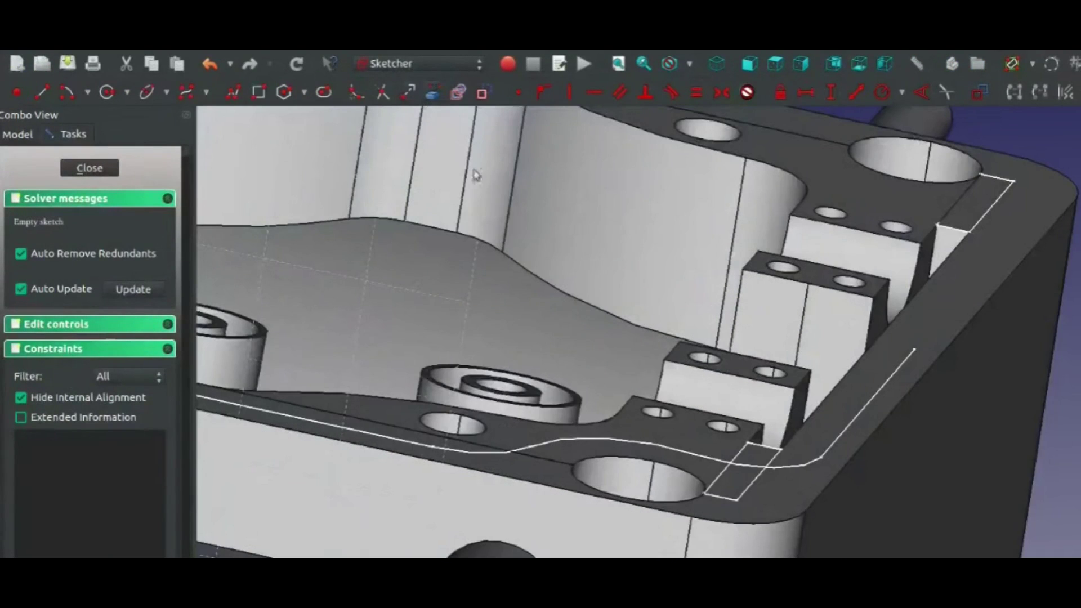
Step: Draw a short line beside the outline's right edge near the head's corner
{"action": "left_click", "coordinate": [868, 404]}
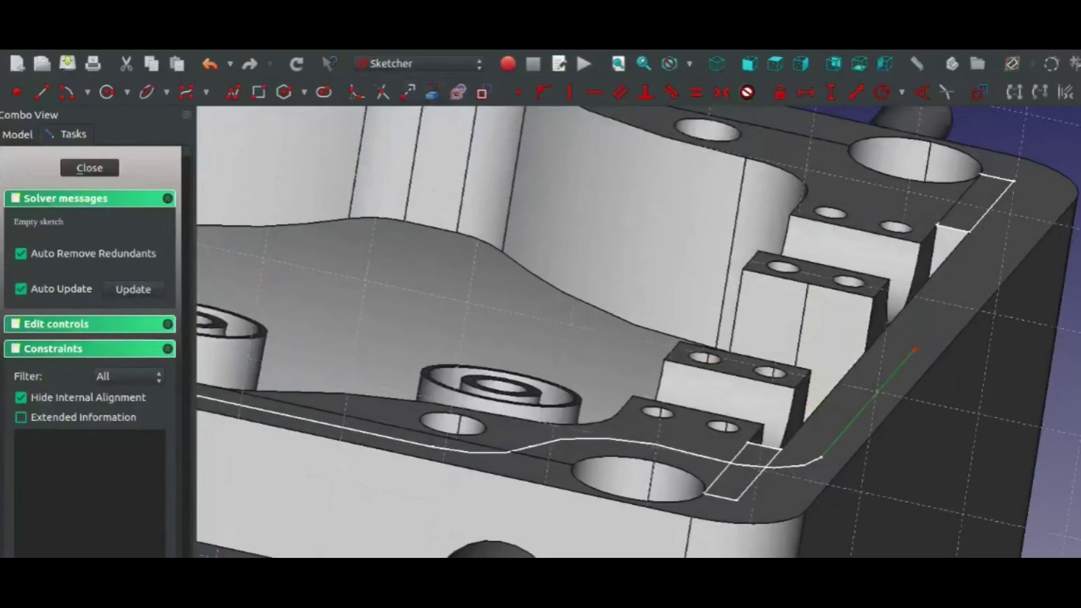
{"action": "left_click", "coordinate": [893, 333]}
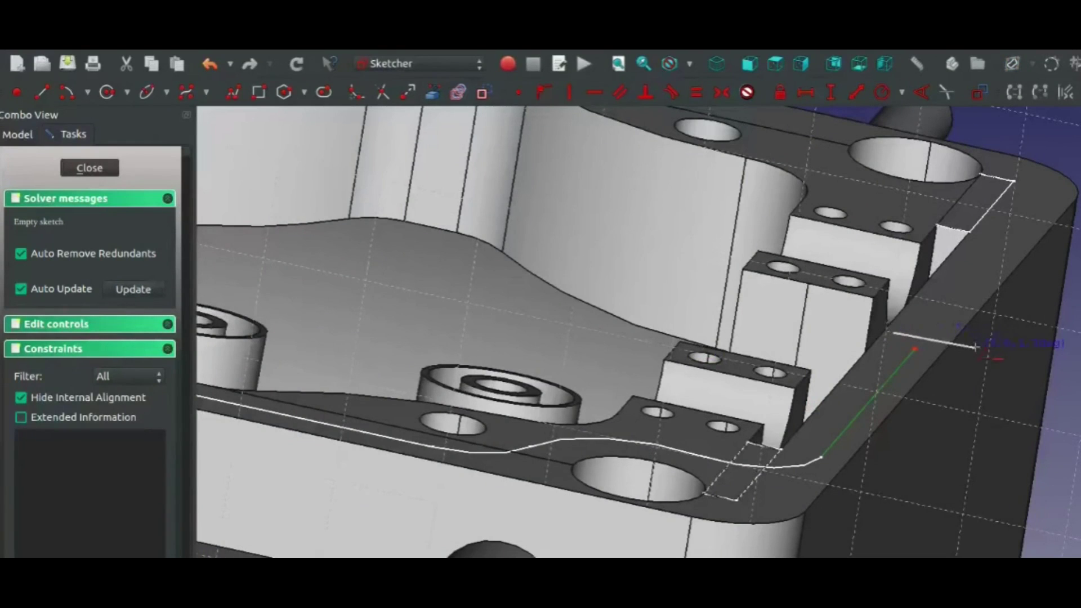
{"action": "left_click", "coordinate": [976, 350]}
{"action": "left_click", "coordinate": [18, 134]}
{"action": "left_click", "coordinate": [95, 198]}
{"action": "right_click", "coordinate": [89, 182]}
{"action": "left_click", "coordinate": [96, 190]}
{"action": "left_click", "coordinate": [719, 92]}
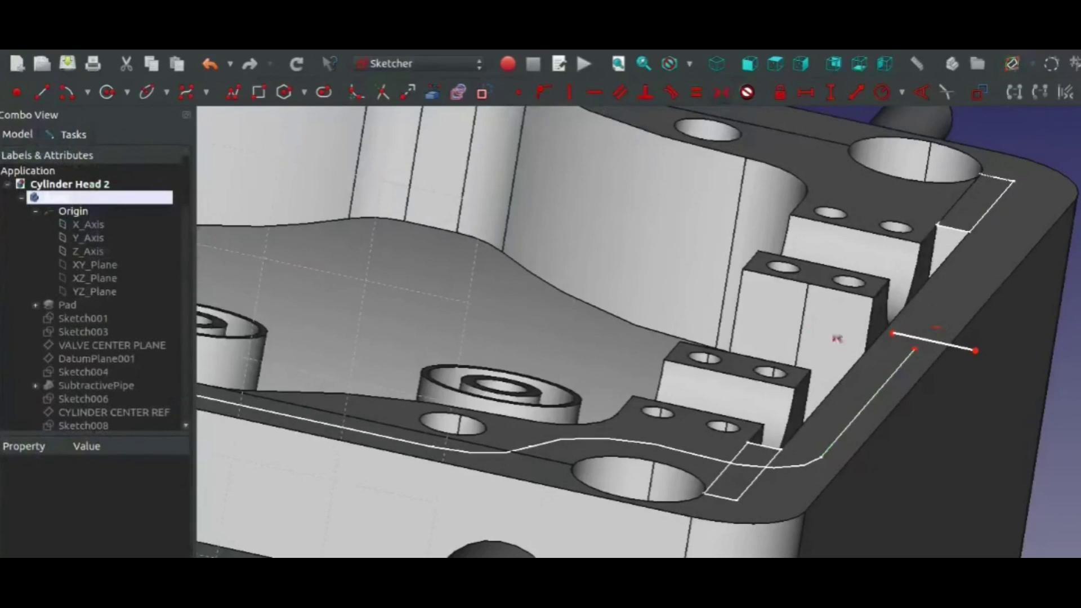
Step: Select the short line's endpoints and cancel the stray circle
{"action": "left_click", "coordinate": [895, 336]}
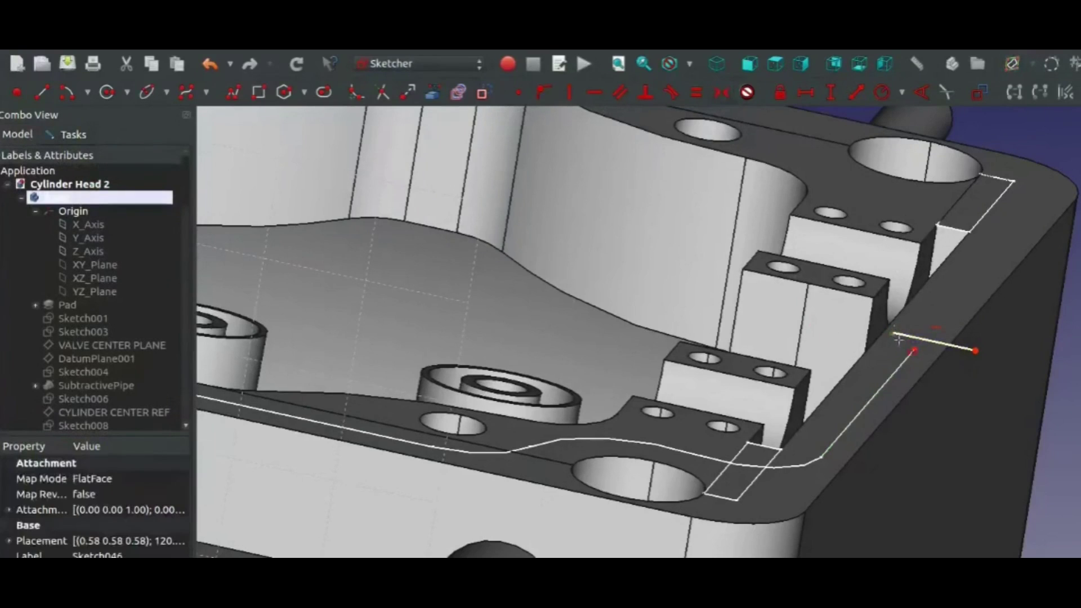
{"action": "left_click", "coordinate": [976, 354]}
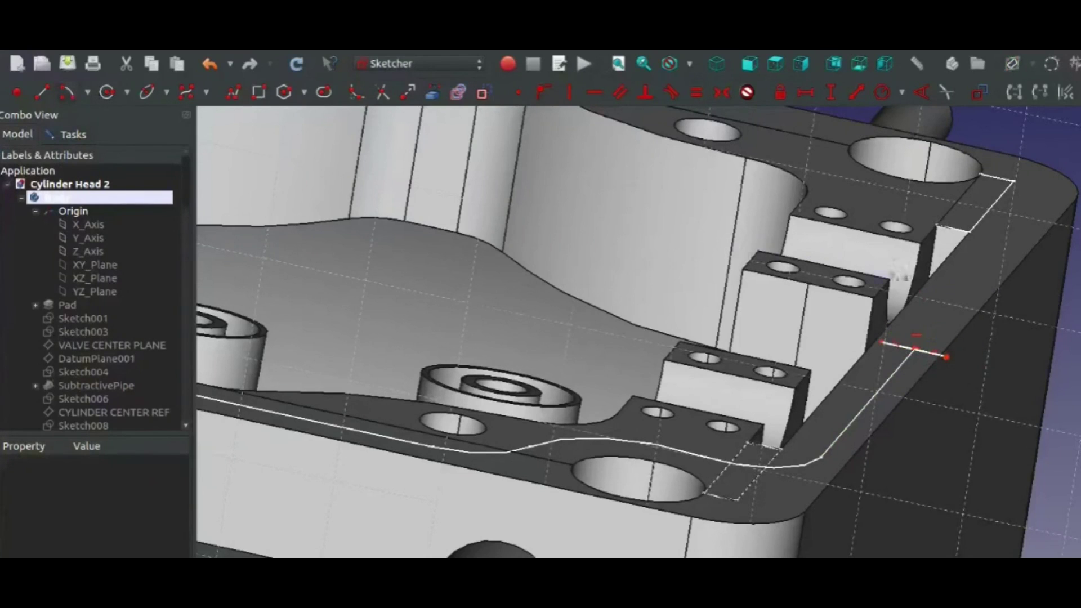
{"action": "left_click", "coordinate": [944, 302]}
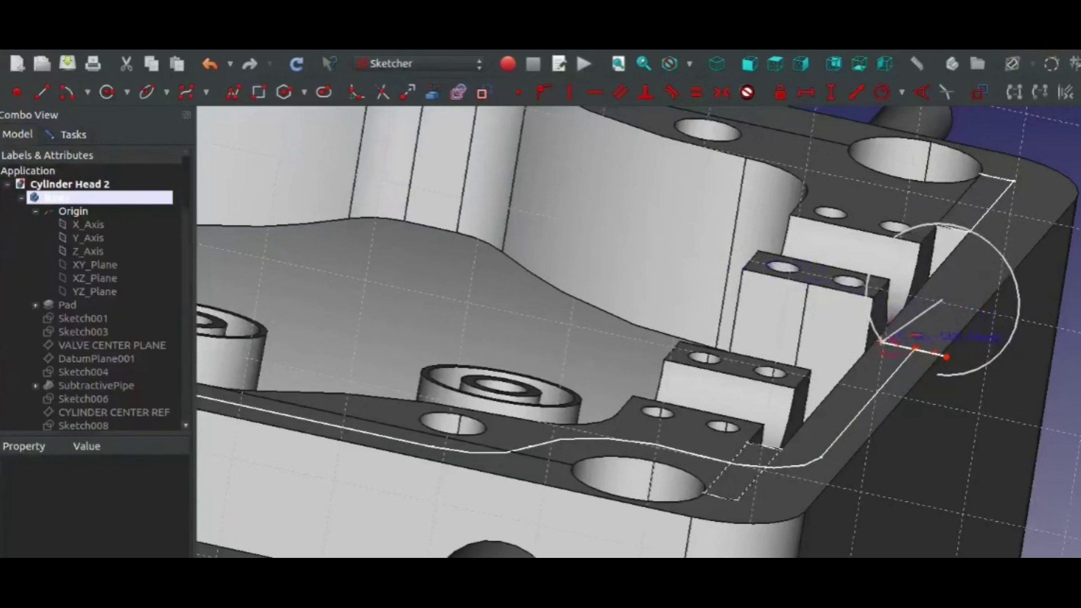
{"action": "key", "text": "Escape"}
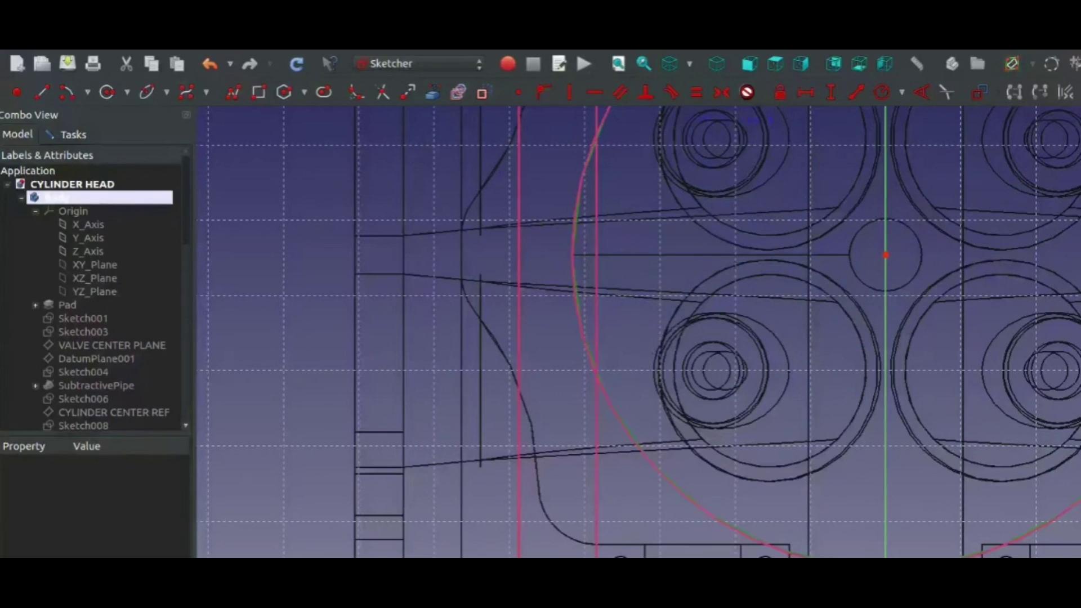
Step: Draw two long concentric arcs around the bore centreline point as the slot sides
{"action": "left_click", "coordinate": [886, 255]}
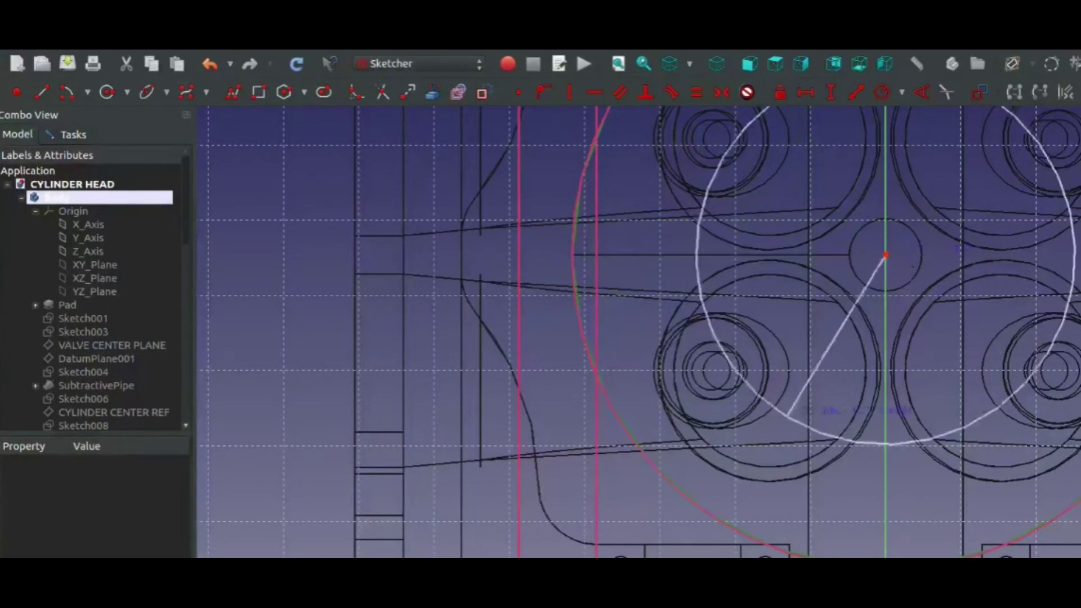
{"action": "left_click", "coordinate": [584, 484]}
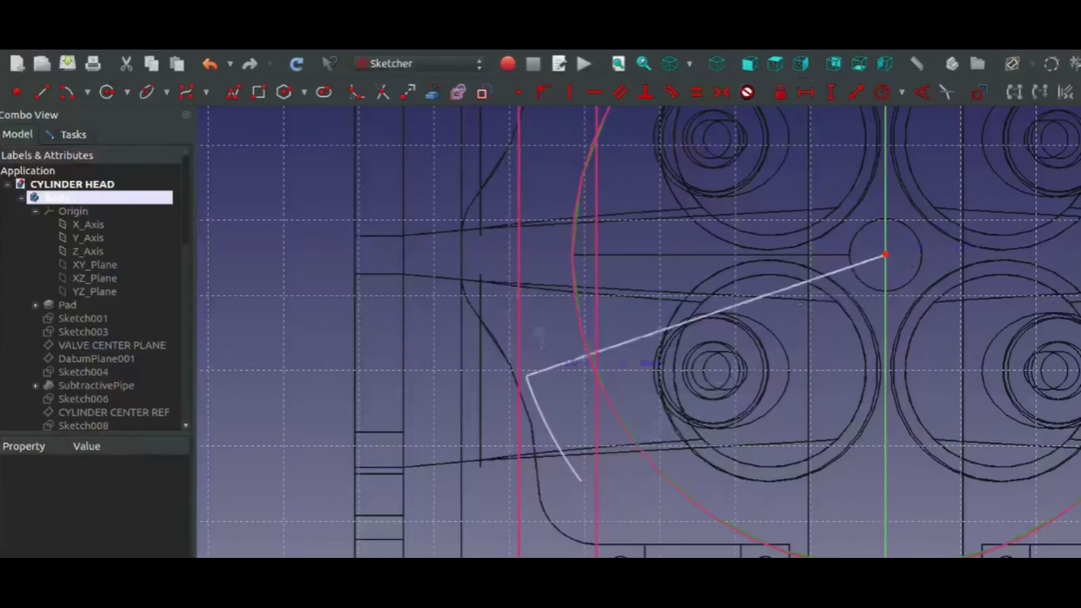
{"action": "left_click", "coordinate": [560, 357]}
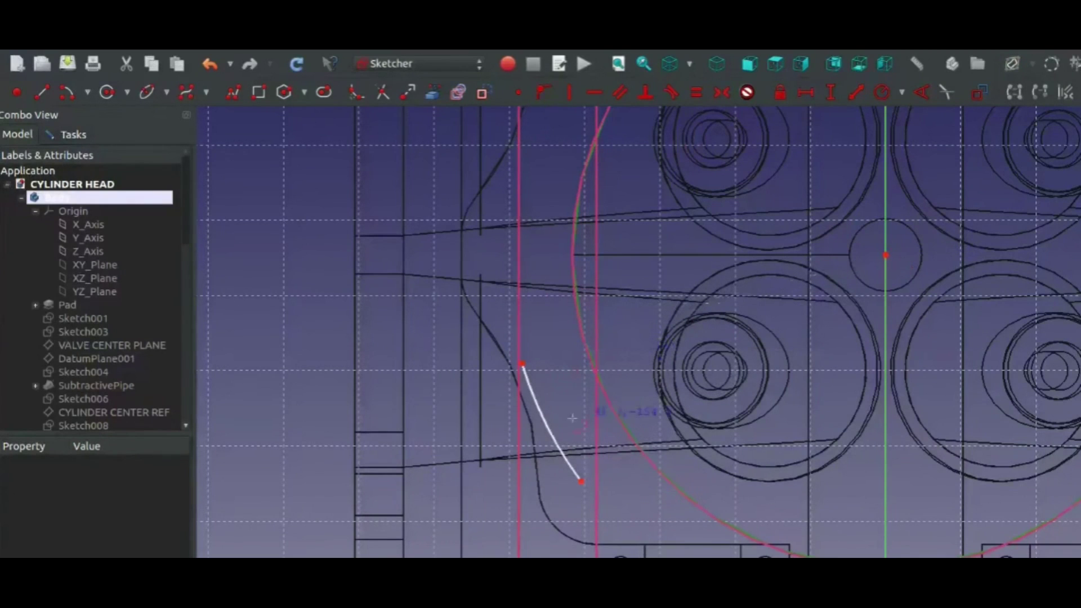
{"action": "left_click", "coordinate": [886, 255]}
{"action": "left_click", "coordinate": [587, 454]}
{"action": "left_click", "coordinate": [561, 356]}
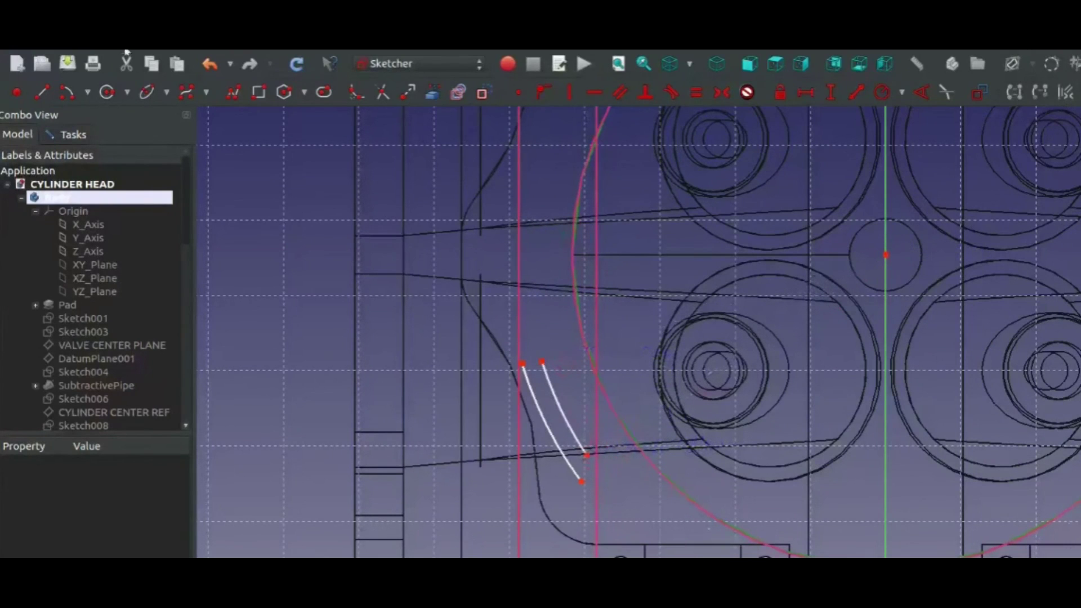
Step: Cap the slot's top and bottom ends with three-point arcs
{"action": "left_click", "coordinate": [87, 92]}
{"action": "left_click", "coordinate": [101, 111]}
{"action": "left_click", "coordinate": [523, 363]}
{"action": "left_click", "coordinate": [542, 361]}
{"action": "left_click", "coordinate": [533, 347]}
{"action": "left_click", "coordinate": [587, 455]}
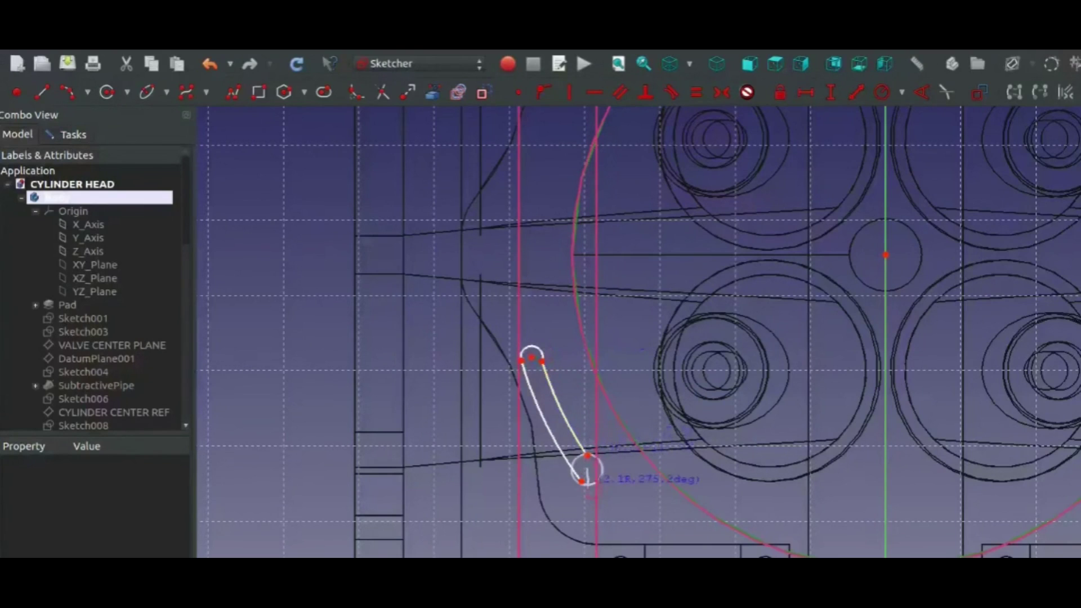
{"action": "left_click", "coordinate": [581, 481]}
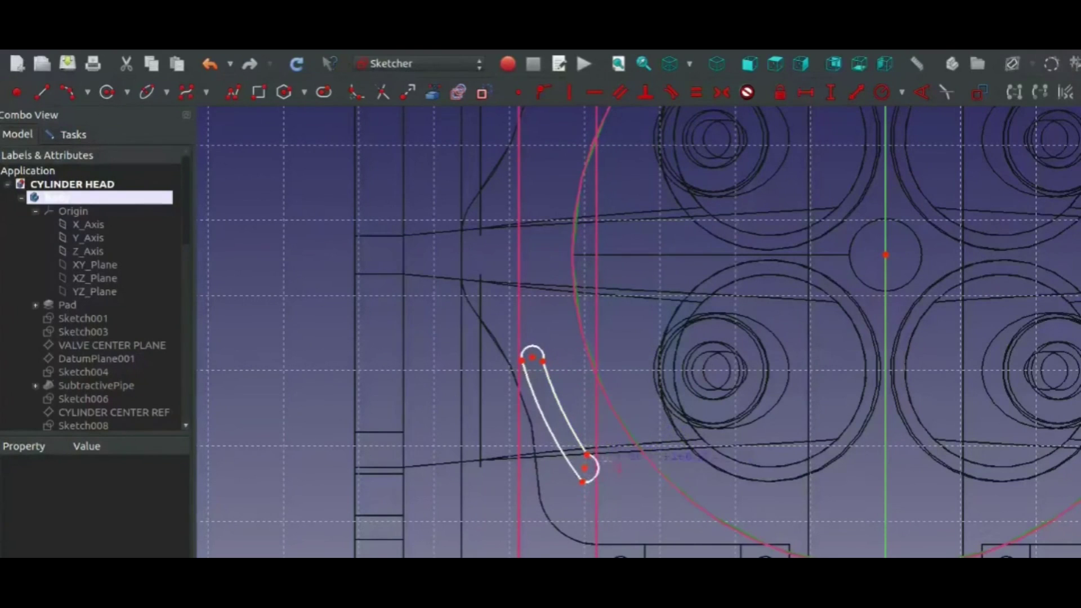
{"action": "scroll", "coordinate": [584, 456], "scroll_direction": "up", "scroll_amount": 5}
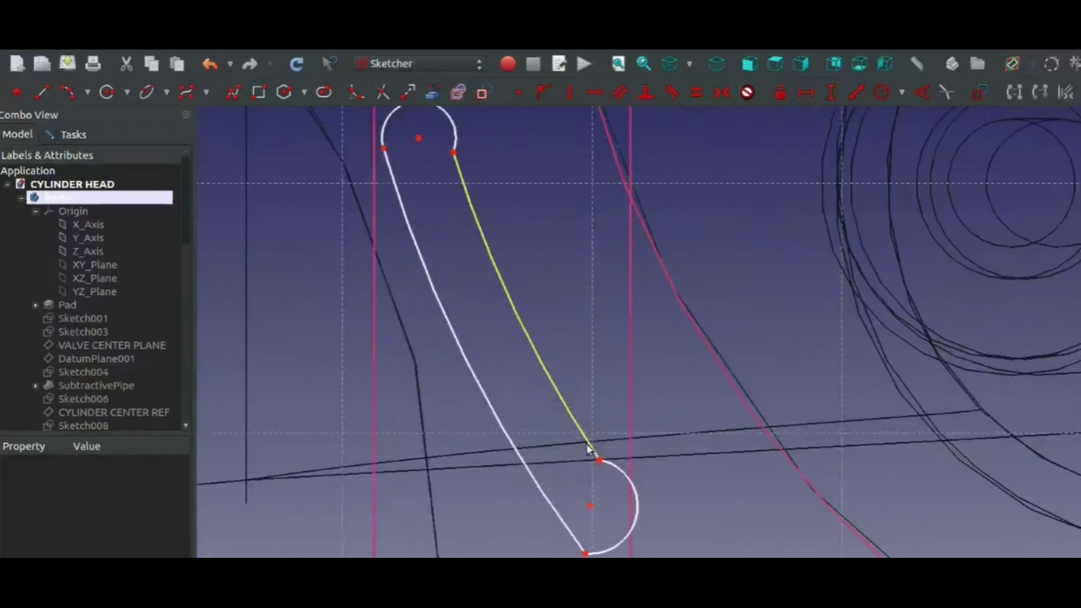
Step: Make the bottom end arc tangent to both long slot curves
{"action": "left_click", "coordinate": [595, 456]}
{"action": "left_click", "coordinate": [608, 484]}
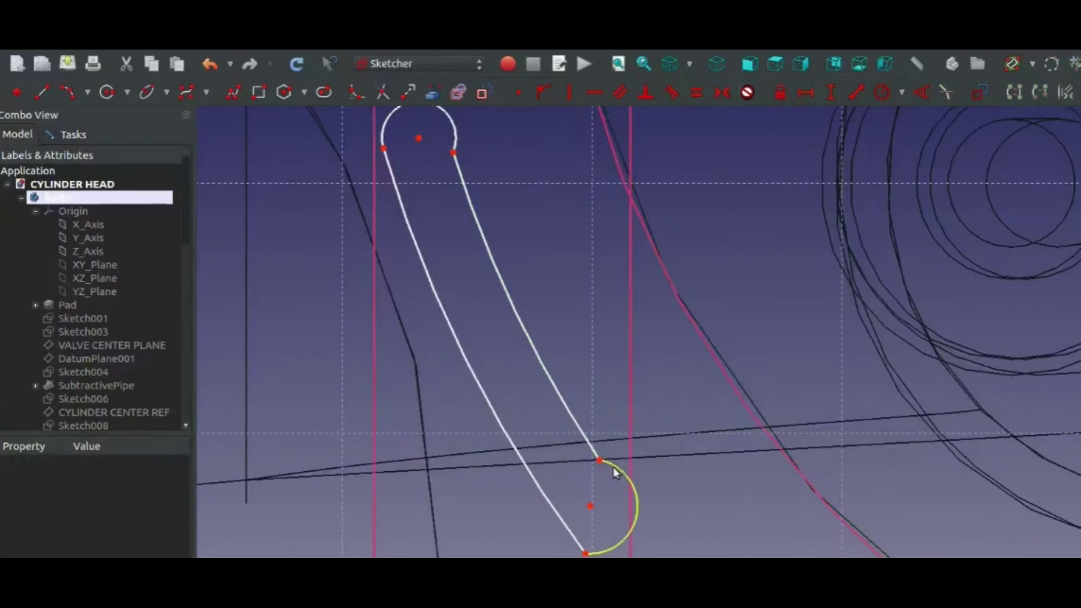
{"action": "left_click", "coordinate": [586, 439]}
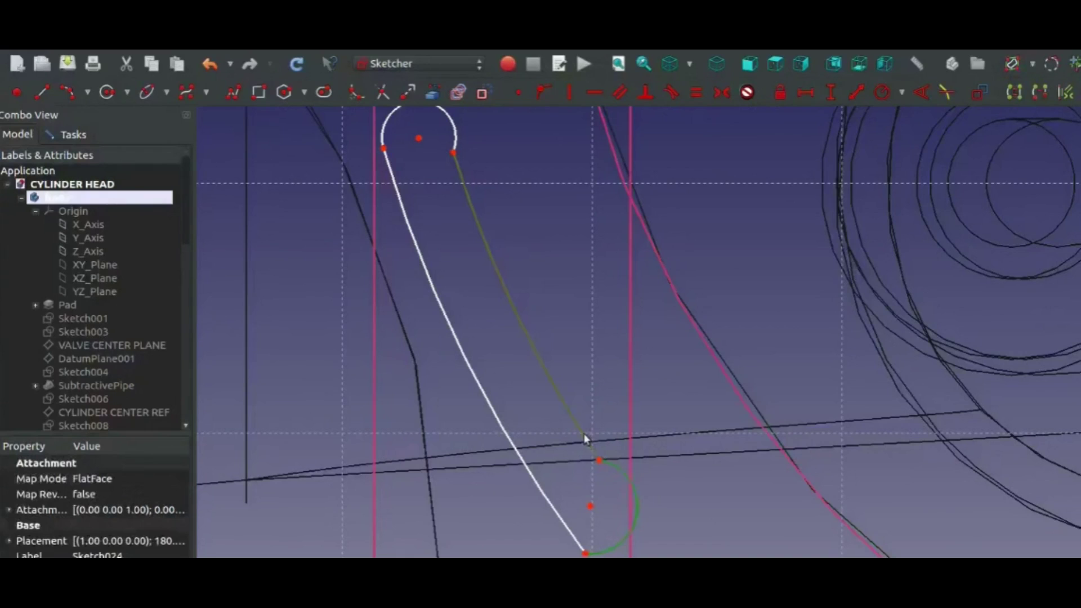
{"action": "key", "text": "t"}
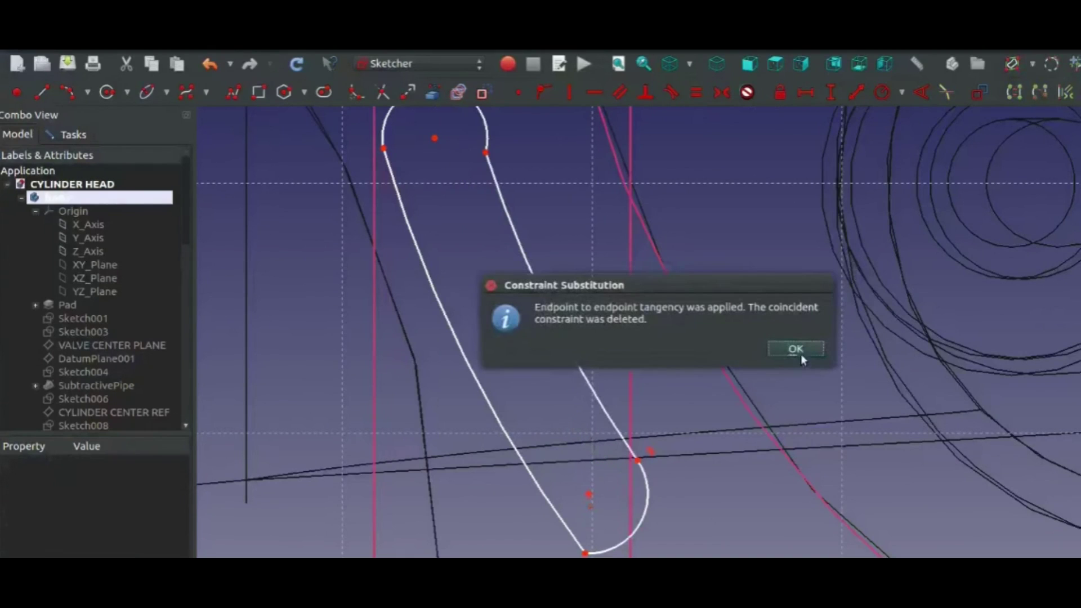
{"action": "left_click", "coordinate": [802, 356]}
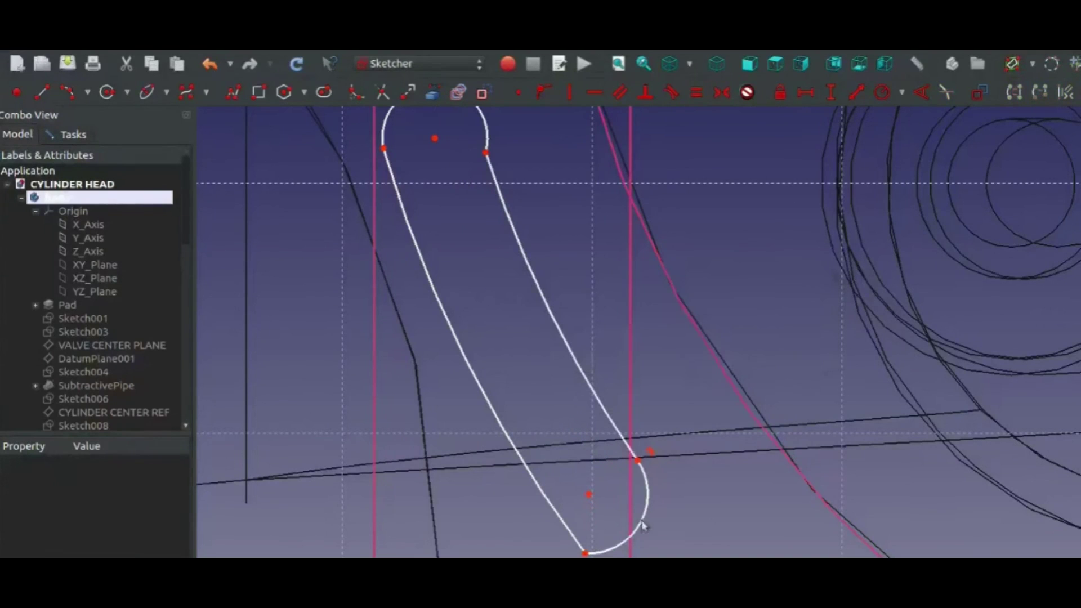
{"action": "left_click", "coordinate": [574, 532]}
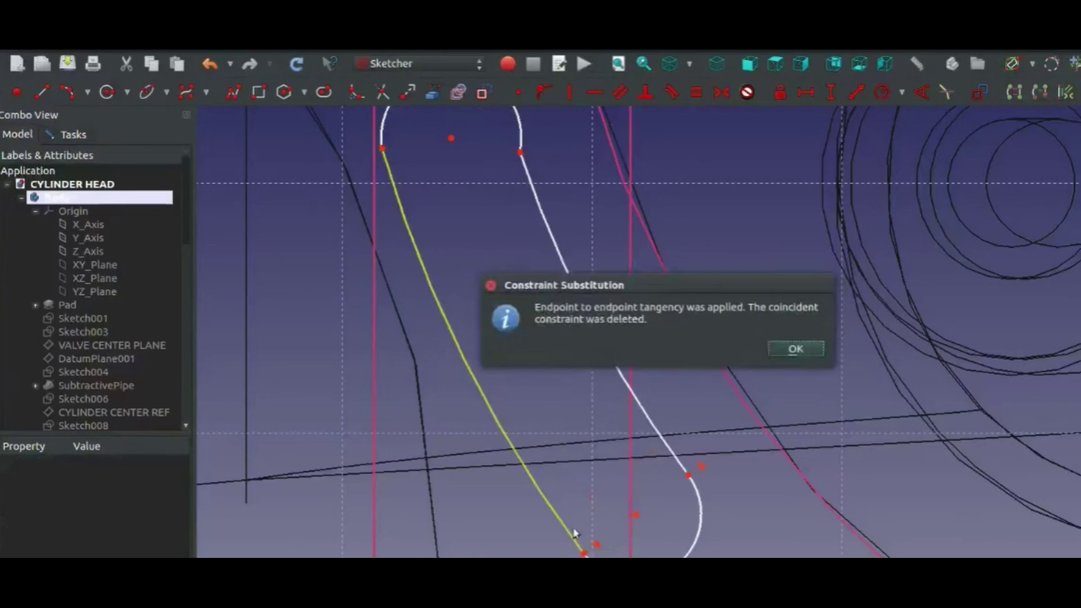
{"action": "left_click", "coordinate": [785, 349]}
{"action": "scroll", "coordinate": [563, 253], "scroll_direction": "down", "scroll_amount": 3}
{"action": "scroll", "coordinate": [530, 237], "scroll_direction": "up", "scroll_amount": 4}
Step: Make the top end arc tangent to the left curve and shift the slot left
{"action": "left_click", "coordinate": [596, 239]}
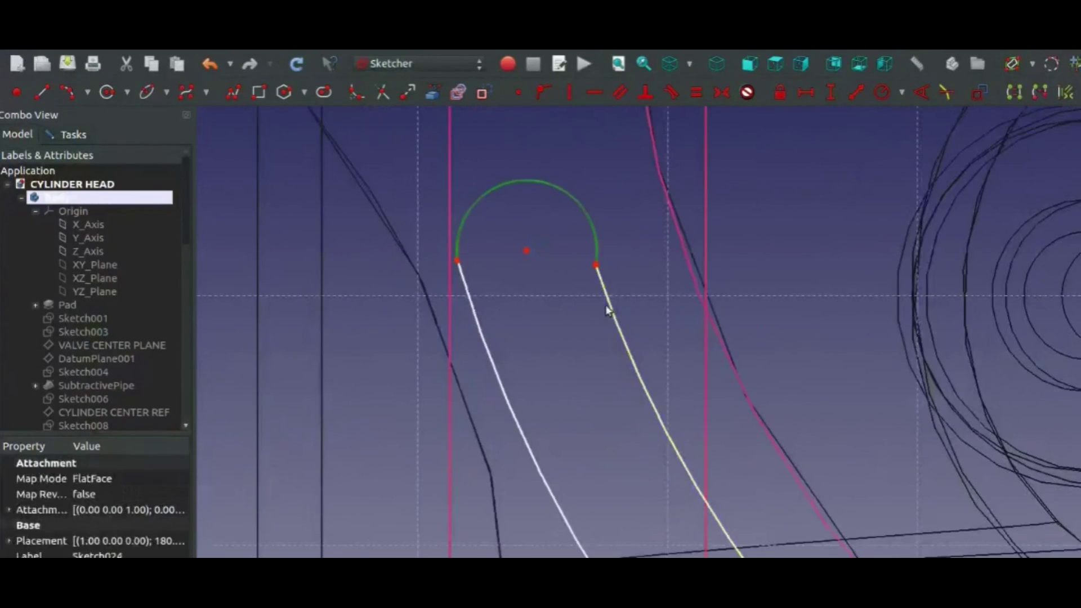
{"action": "left_click_drag", "start_coordinate": [607, 309], "coordinate": [598, 253]}
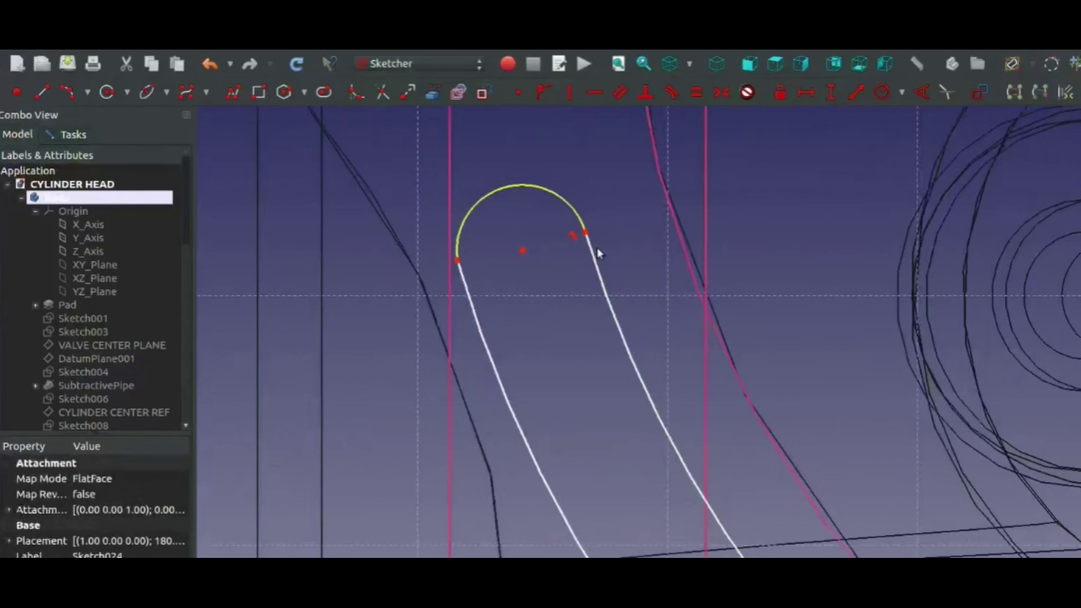
{"action": "key", "text": "t"}
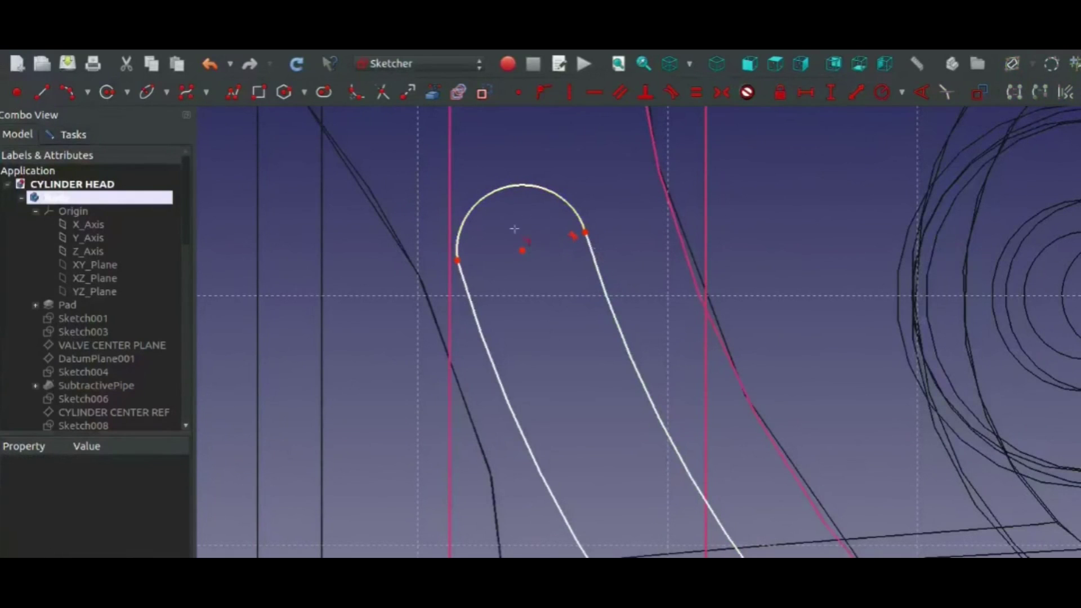
{"action": "left_click", "coordinate": [482, 203]}
{"action": "left_click", "coordinate": [481, 321]}
{"action": "left_click", "coordinate": [478, 324]}
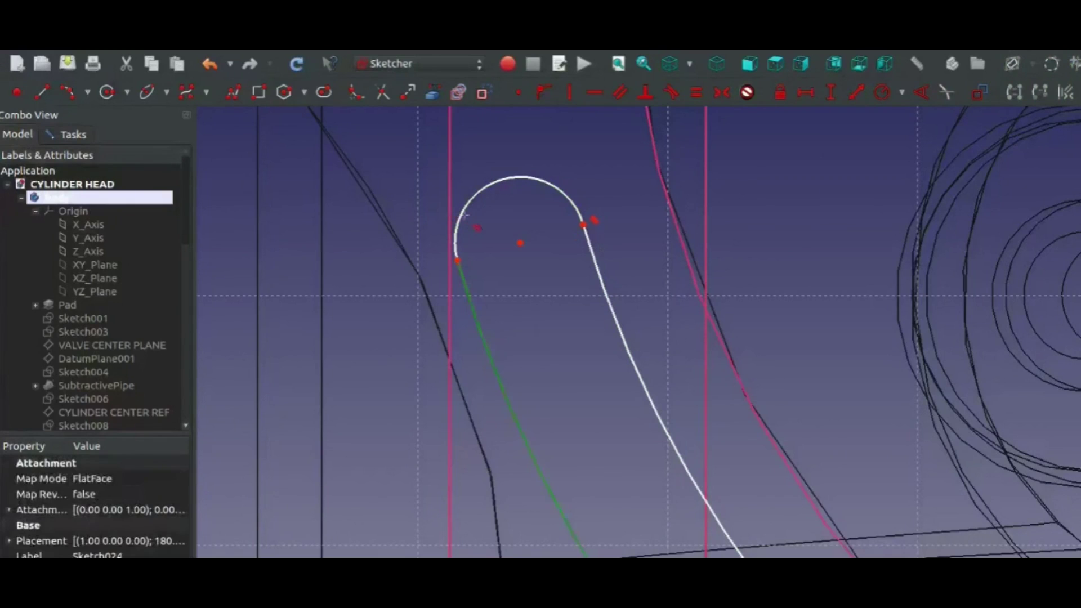
{"action": "left_click", "coordinate": [465, 216]}
{"action": "left_click", "coordinate": [463, 217]}
{"action": "left_click", "coordinate": [490, 295]}
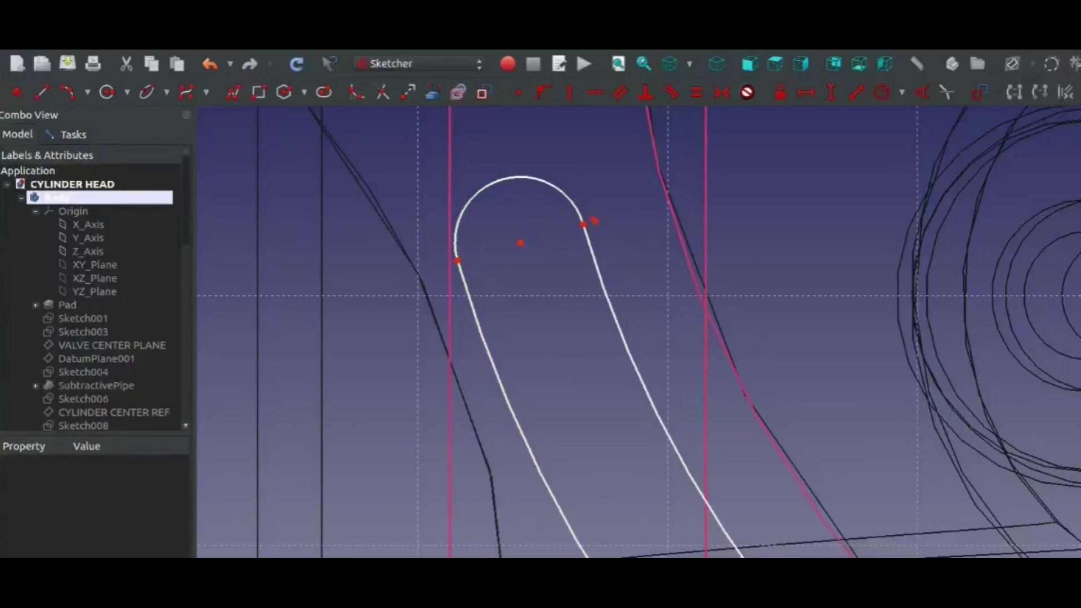
{"action": "left_click_drag", "start_coordinate": [520, 178], "coordinate": [476, 191]}
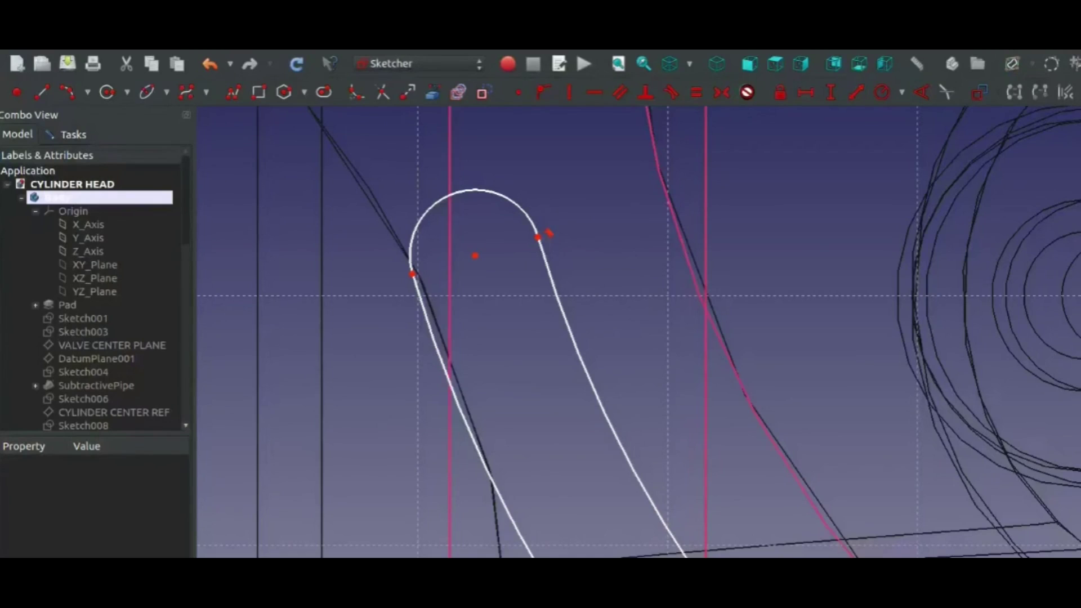
Step: Make the slot's rounded top arc tangent to the pink vertical reference line
{"action": "left_click_drag", "start_coordinate": [475, 190], "coordinate": [472, 192]}
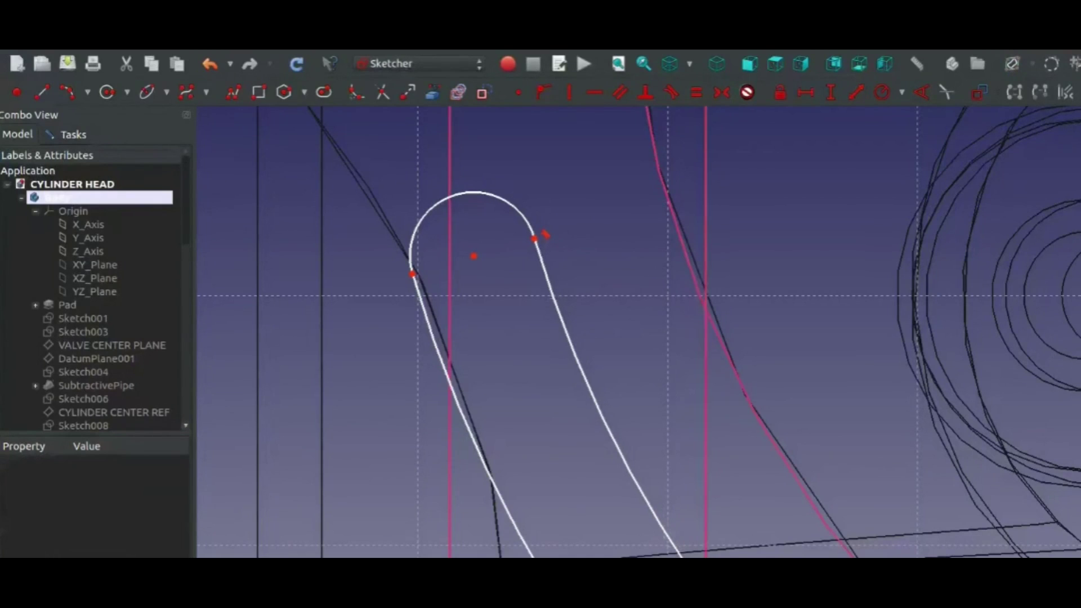
{"action": "left_click", "coordinate": [480, 191]}
{"action": "left_click", "coordinate": [450, 158]}
{"action": "key", "text": "t"}
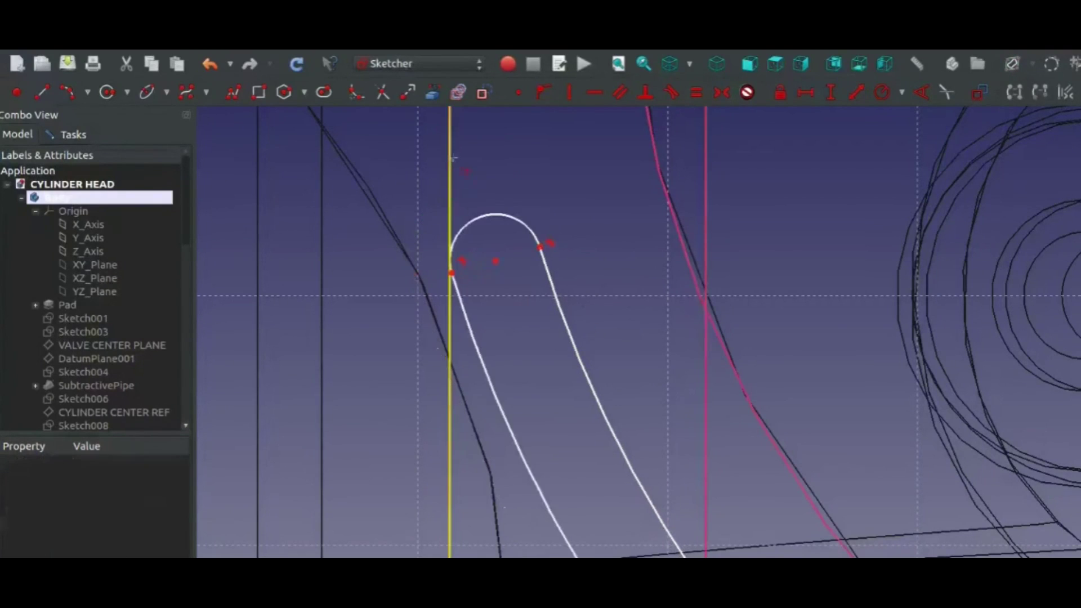
Step: Stretch the slot's top end upward, then settle it back down
{"action": "scroll", "coordinate": [613, 300], "scroll_direction": "down", "scroll_amount": 3}
{"action": "scroll", "coordinate": [794, 308], "scroll_direction": "up", "scroll_amount": 2}
{"action": "scroll", "coordinate": [749, 261], "scroll_direction": "down", "scroll_amount": 2}
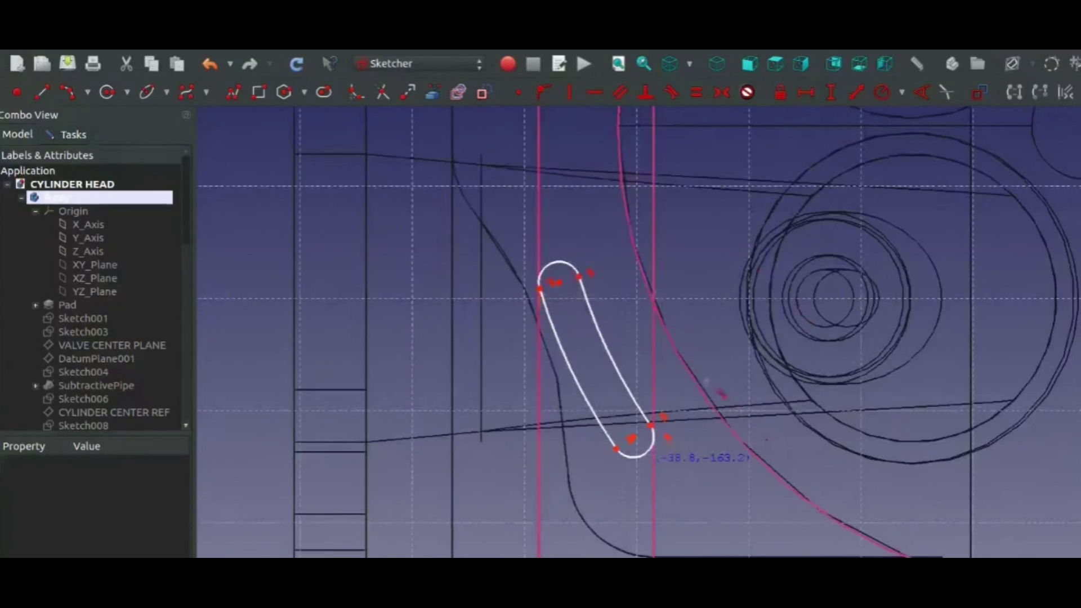
{"action": "scroll", "coordinate": [830, 261], "scroll_direction": "down", "scroll_amount": 3}
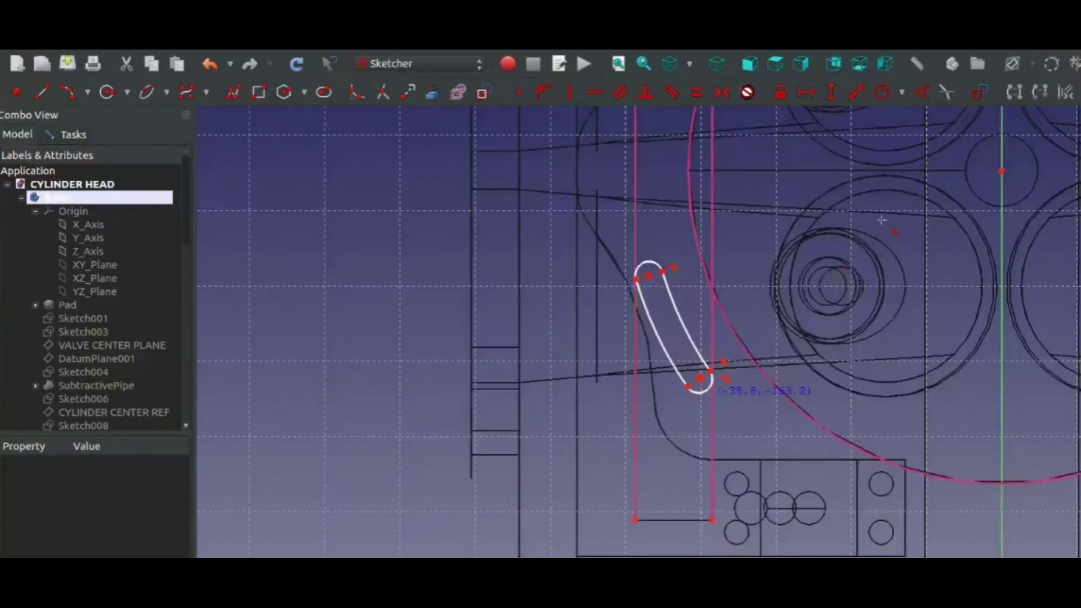
{"action": "middle_click_drag", "start_coordinate": [883, 224], "coordinate": [798, 428]}
{"action": "left_click_drag", "start_coordinate": [562, 469], "coordinate": [593, 353]}
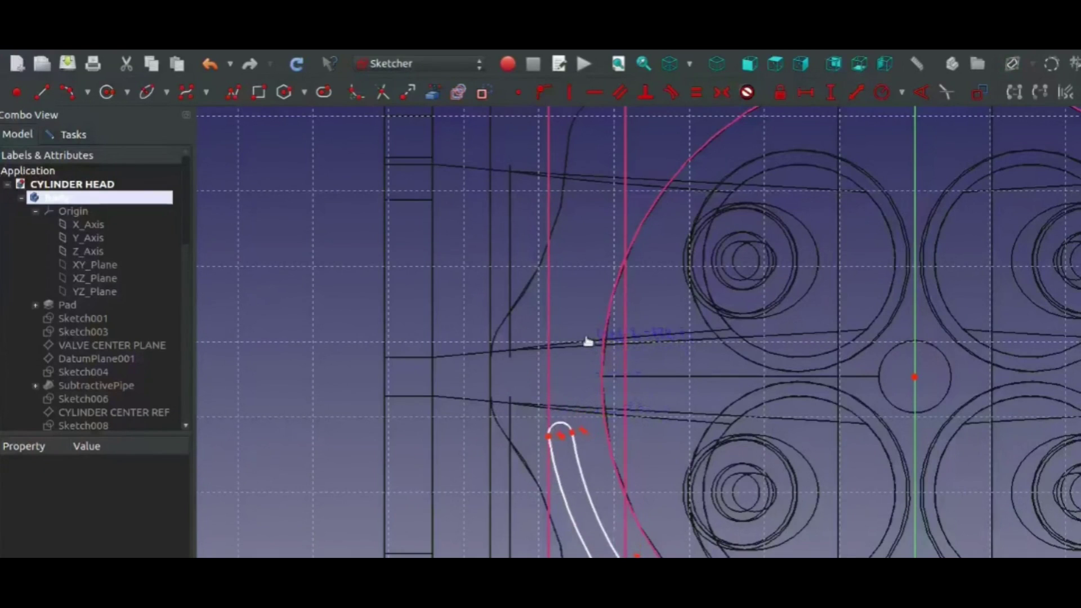
{"action": "left_click_drag", "start_coordinate": [592, 354], "coordinate": [596, 297]}
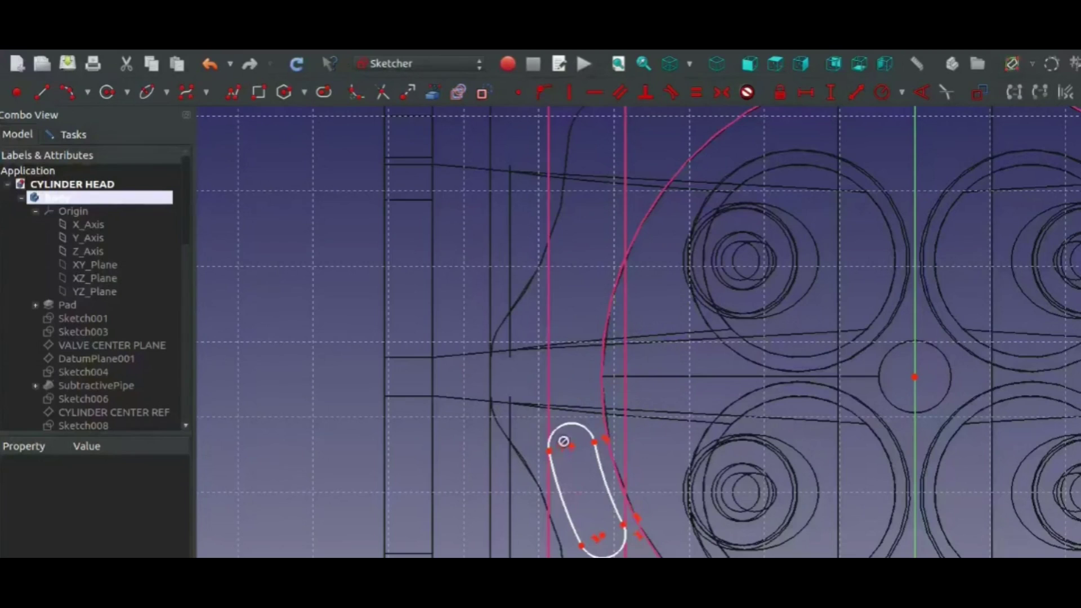
Step: Place the slot's end point 0.175 in vertically from the small circle's centre
{"action": "left_click", "coordinate": [571, 446]}
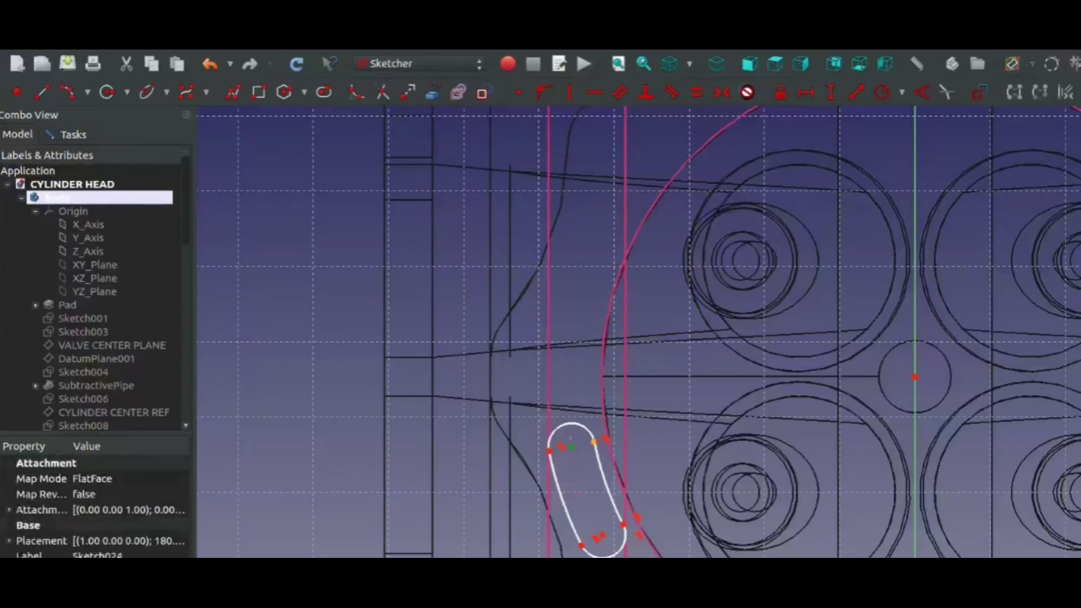
{"action": "left_click", "coordinate": [915, 377]}
{"action": "key", "text": "BackSpace"}
{"action": "type", "text": "25"}
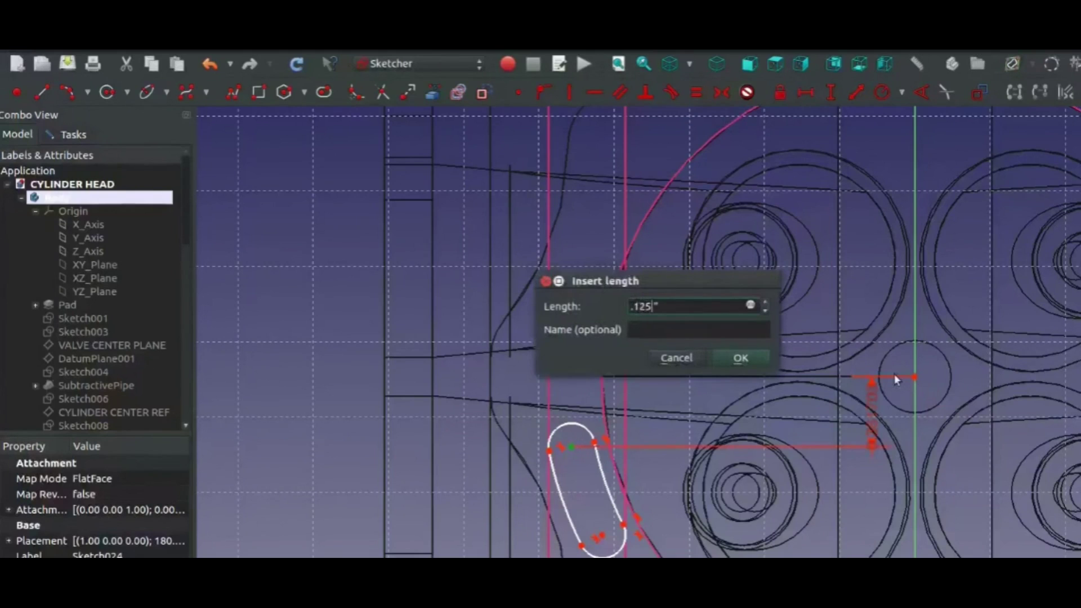
{"action": "key", "text": "Return"}
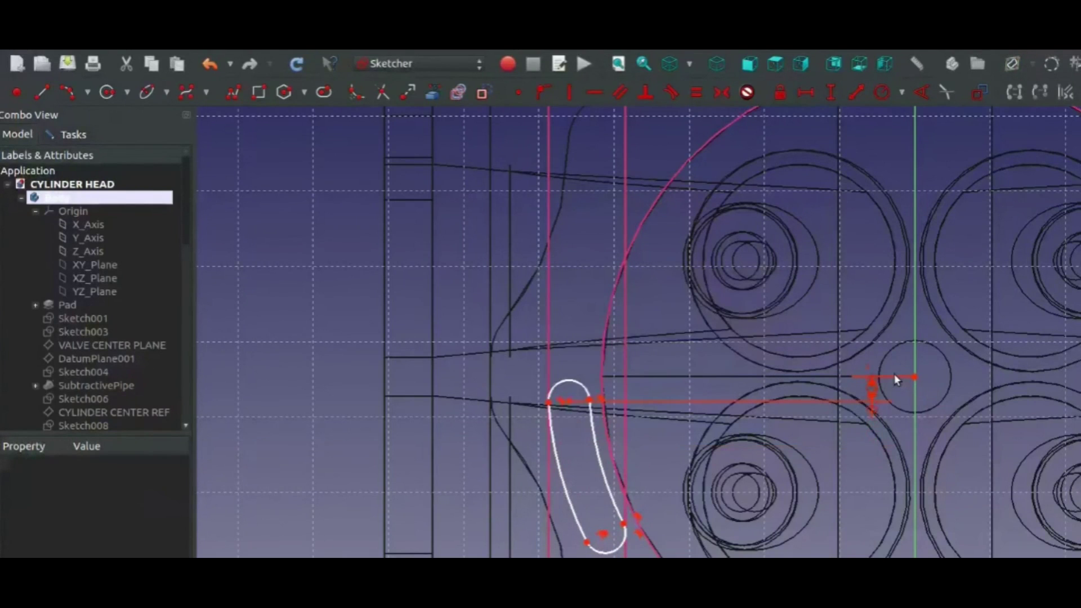
{"action": "left_click", "coordinate": [872, 392]}
{"action": "double_click", "coordinate": [872, 393]}
{"action": "type", "text": ".175"}
{"action": "key", "text": "Return"}
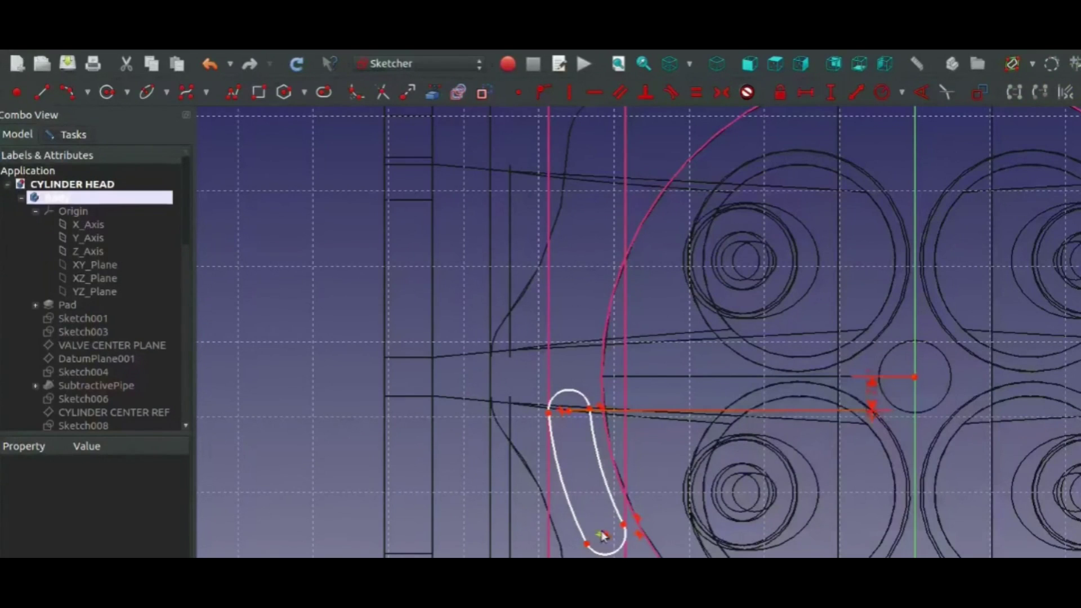
Step: Lengthen the slot and give it a 3 in distance dimension
{"action": "left_click_drag", "start_coordinate": [605, 537], "coordinate": [615, 557]}
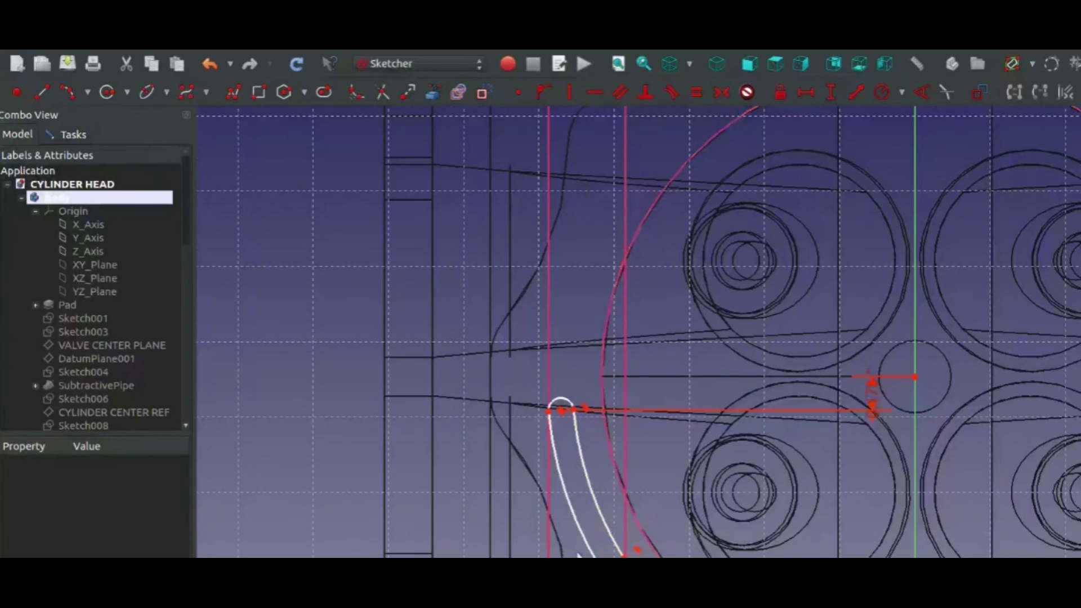
{"action": "scroll", "coordinate": [611, 536], "scroll_direction": "up", "scroll_amount": 2}
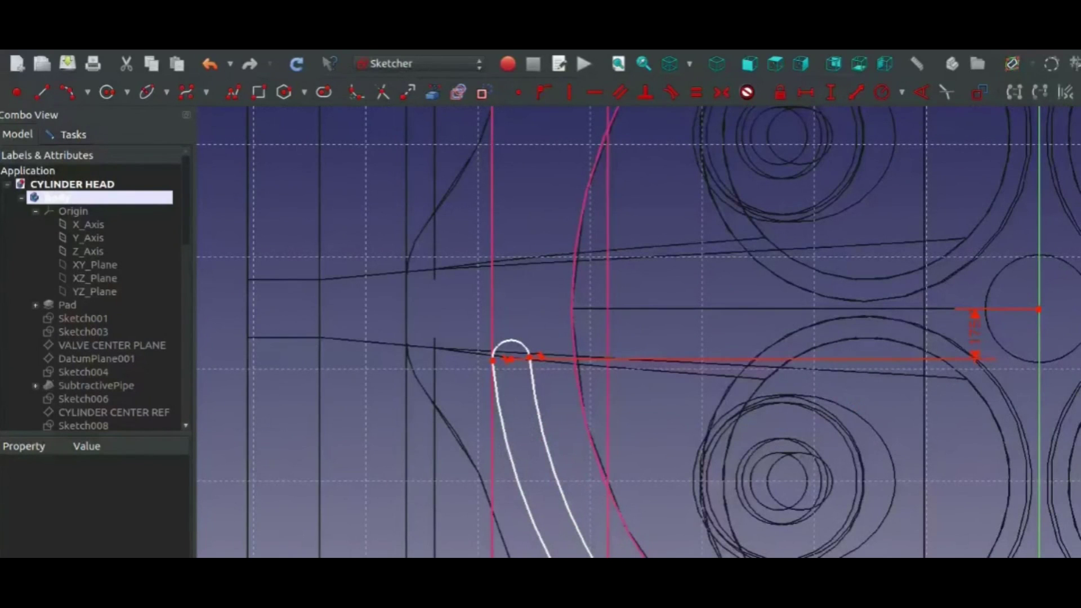
{"action": "left_click", "coordinate": [1038, 310]}
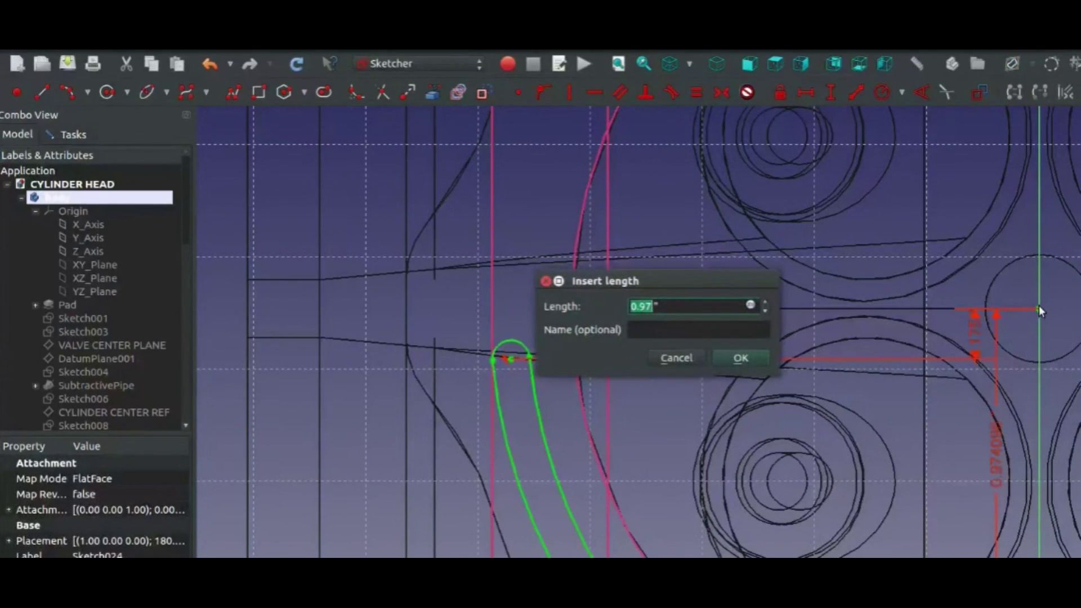
{"action": "type", "text": "3"}
{"action": "key", "text": "Return"}
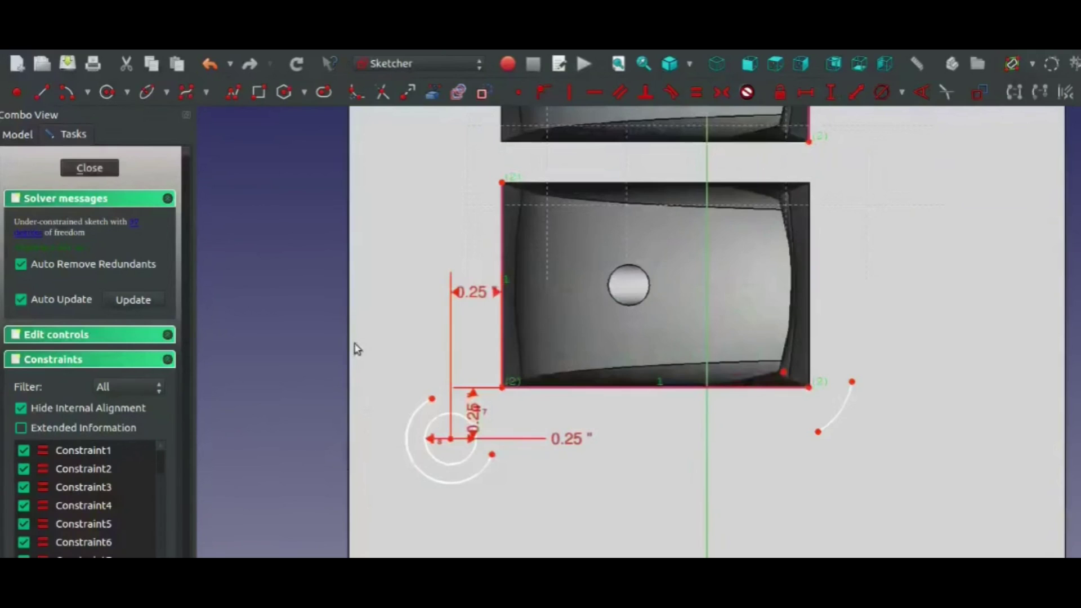
Step: Draw a small arc right of the circles and level one endpoint with its centre
{"action": "left_click", "coordinate": [65, 100]}
{"action": "left_click", "coordinate": [518, 464]}
{"action": "left_click", "coordinate": [530, 439]}
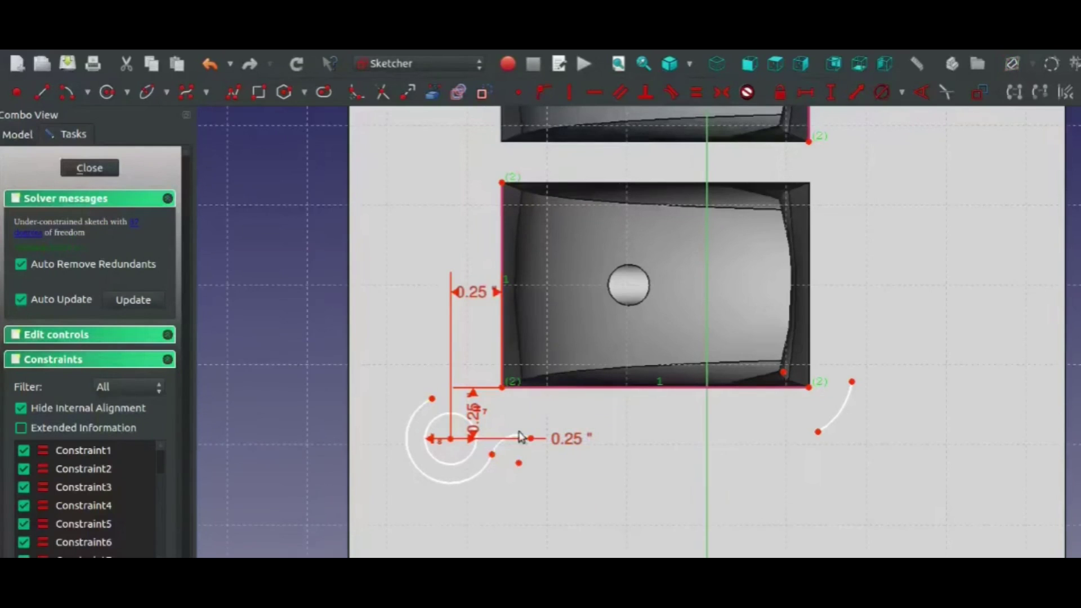
{"action": "left_click", "coordinate": [519, 463]}
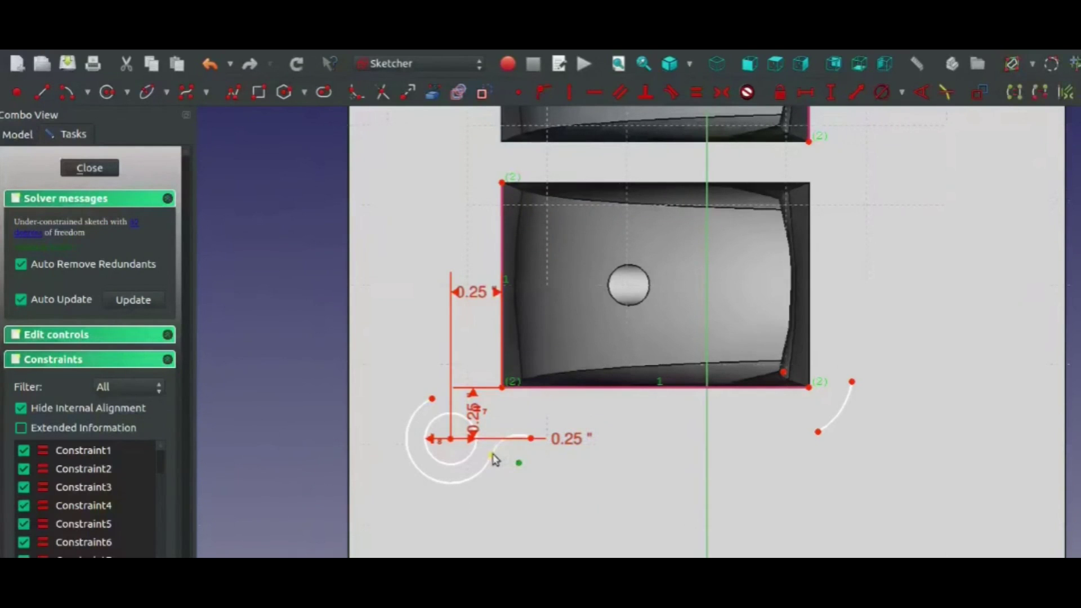
{"action": "left_click", "coordinate": [492, 455]}
{"action": "key", "text": "h"}
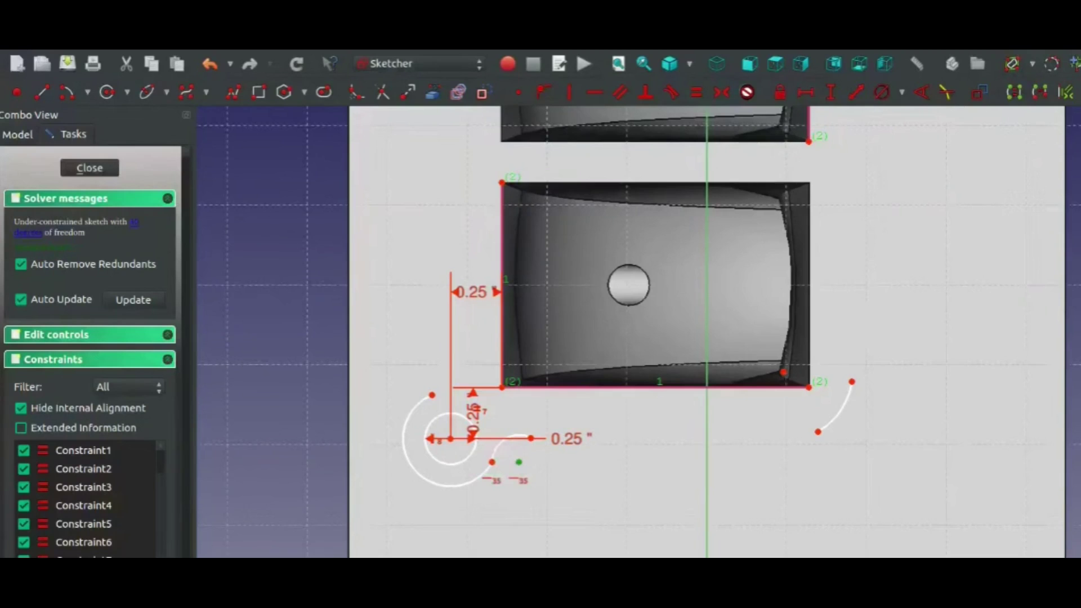
Step: Align the arc's other endpoints vertically and horizontally with its centre
{"action": "left_click", "coordinate": [524, 453]}
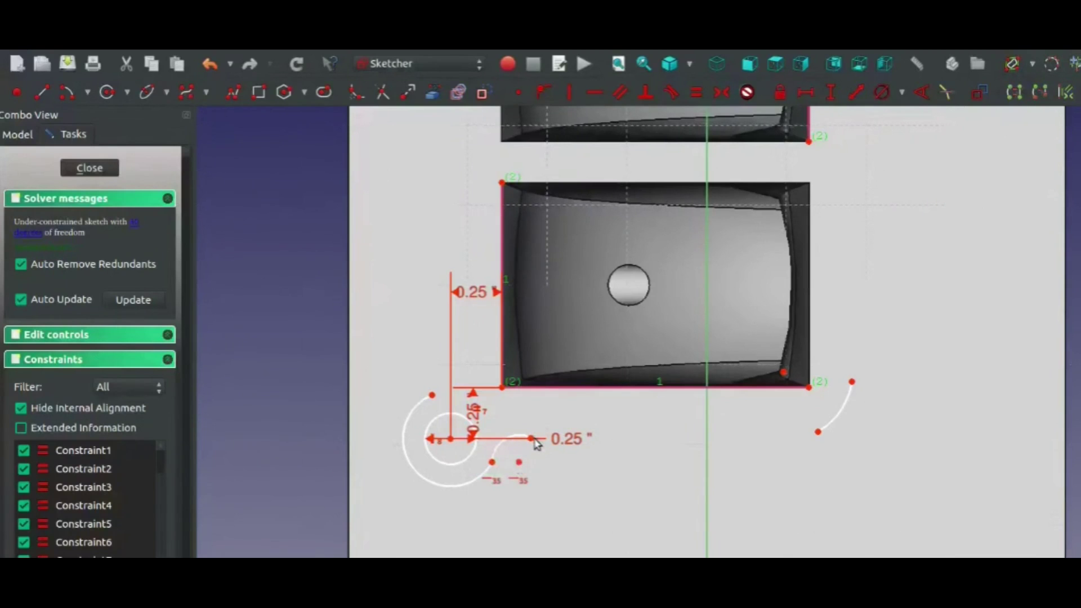
{"action": "left_click", "coordinate": [532, 439]}
{"action": "key", "text": "v"}
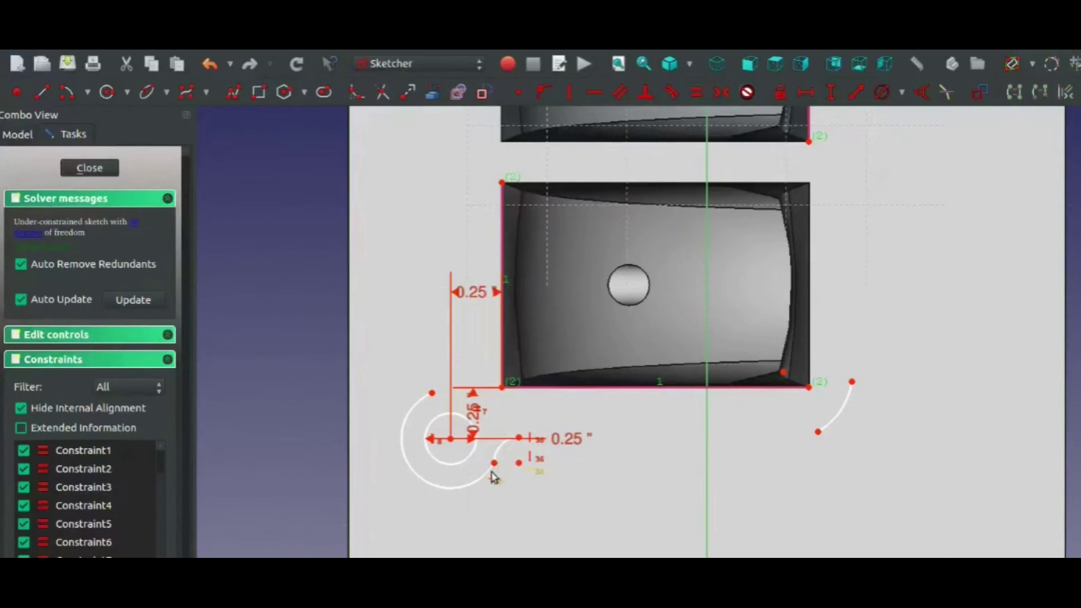
{"action": "left_click", "coordinate": [494, 466]}
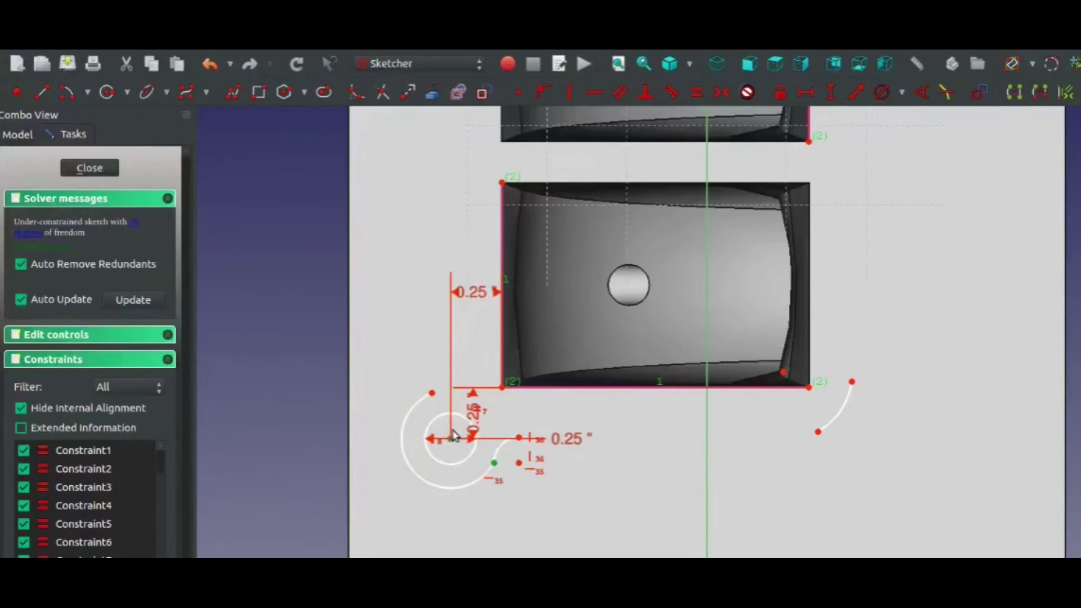
{"action": "left_click", "coordinate": [451, 438]}
{"action": "key", "text": "h"}
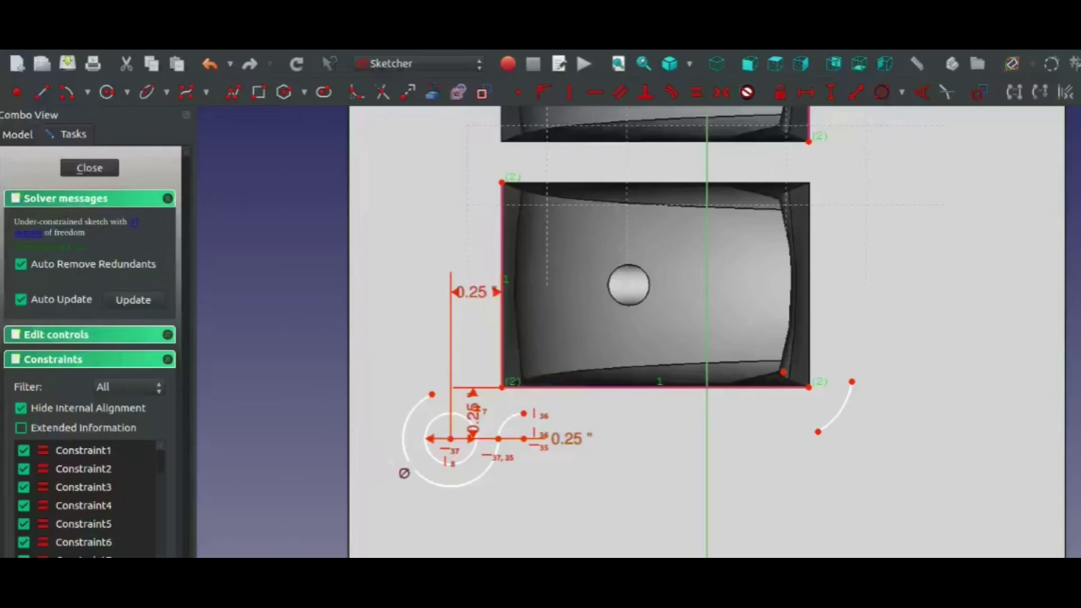
Step: Replace the large circle's diameter dimension with a 0.25 in radius
{"action": "left_click", "coordinate": [409, 467]}
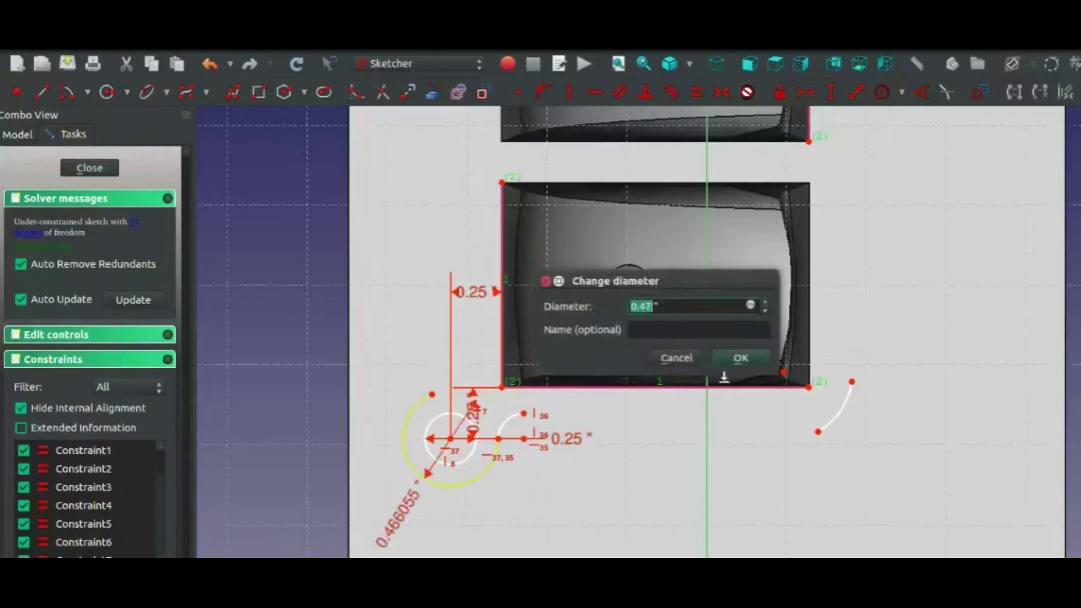
{"action": "left_click", "coordinate": [676, 358]}
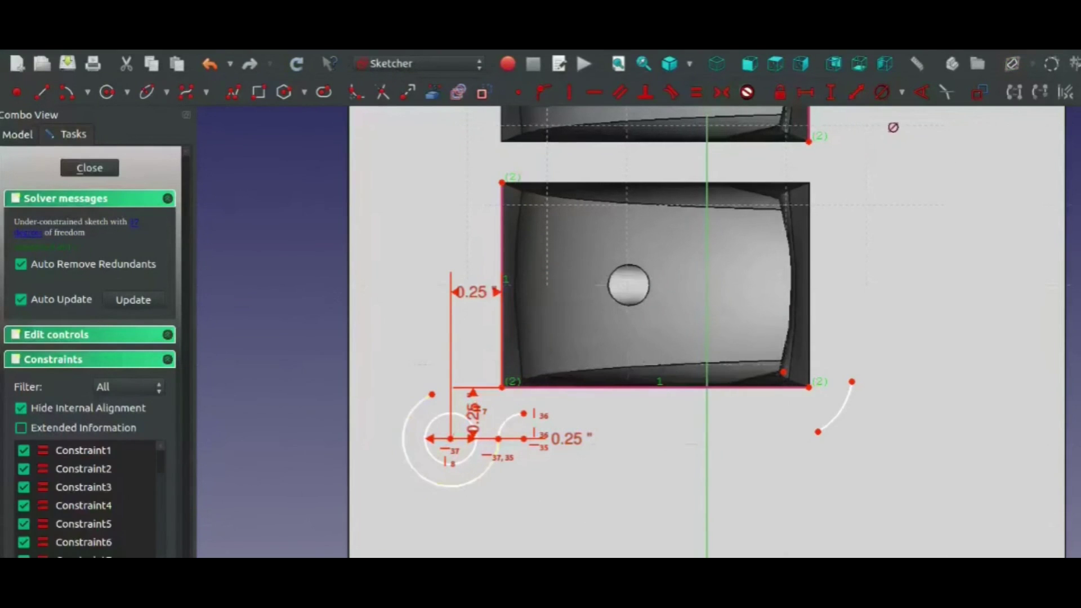
{"action": "left_click", "coordinate": [904, 95]}
{"action": "left_click", "coordinate": [434, 483]}
{"action": "type", "text": "0.25"}
{"action": "key", "text": "Return"}
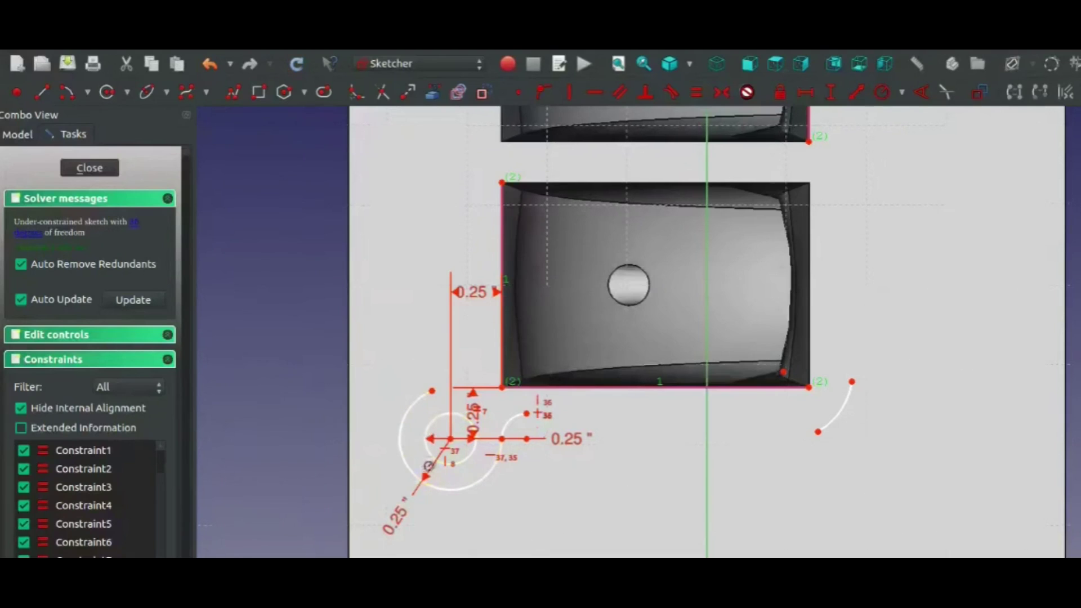
Step: Dock the detached side panel back on the left of the window
{"action": "double_click", "coordinate": [72, 115]}
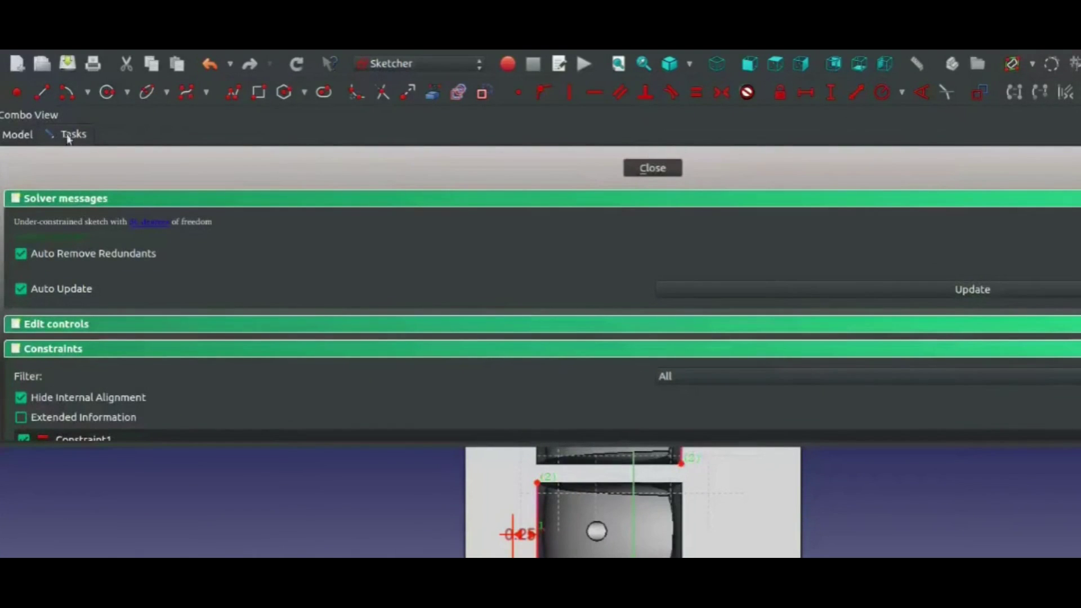
{"action": "mouse_move", "coordinate": [39, 119]}
{"action": "left_mouse_down"}
{"action": "mouse_move", "coordinate": [34, 304]}
{"action": "mouse_move", "coordinate": [41, 290]}
{"action": "left_mouse_up"}
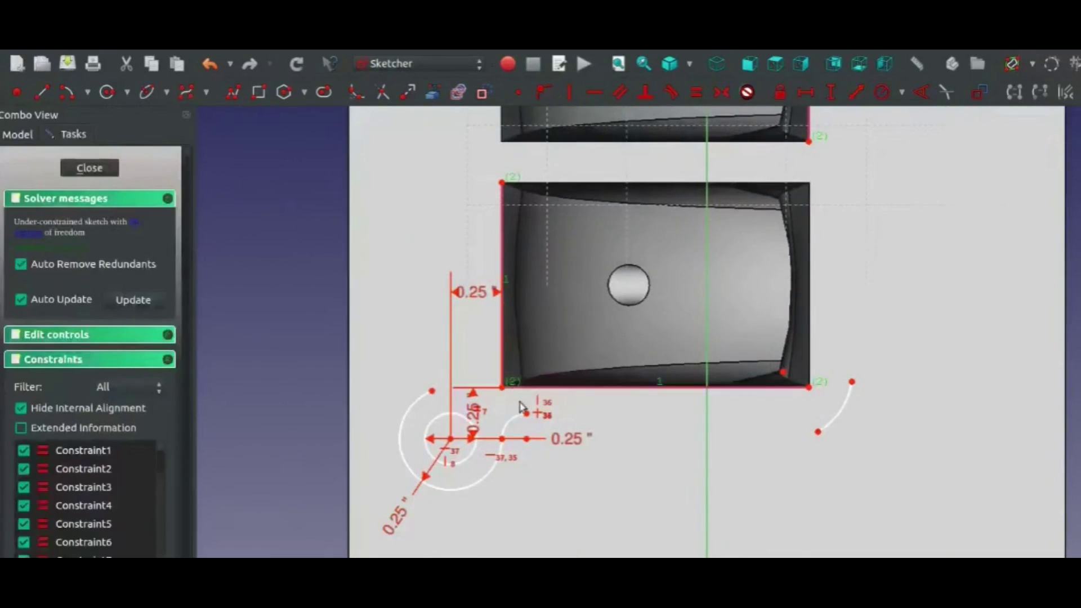
{"action": "scroll", "coordinate": [521, 403], "scroll_direction": "up", "scroll_amount": 2}
Step: Draw a horizontal line joining the small arc to the right arc
{"action": "left_click", "coordinate": [42, 88]}
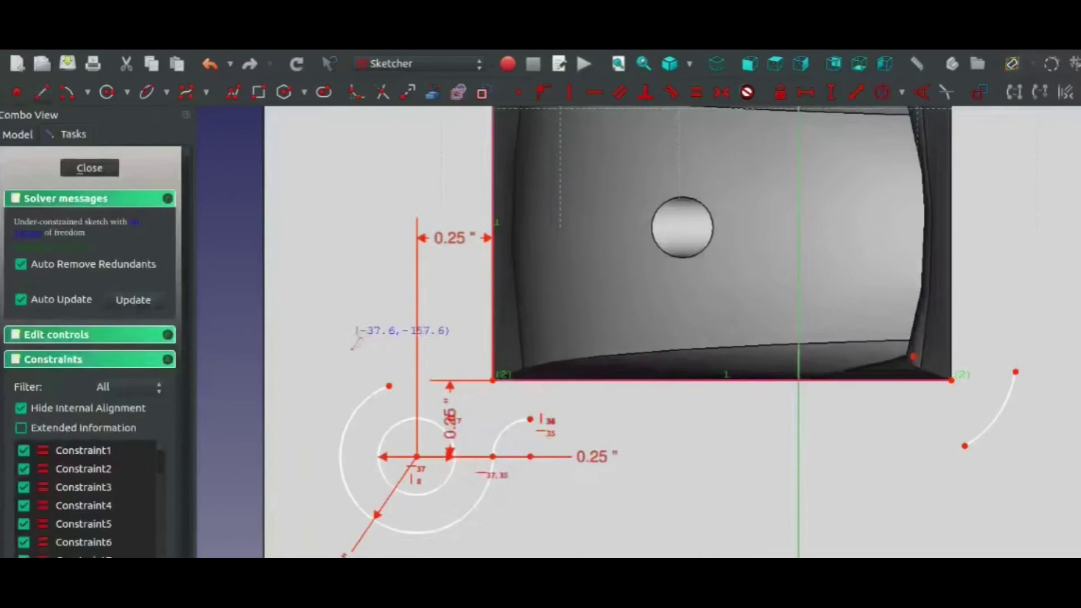
{"action": "left_click", "coordinate": [539, 420]}
{"action": "left_click", "coordinate": [966, 446]}
{"action": "left_click", "coordinate": [721, 436]}
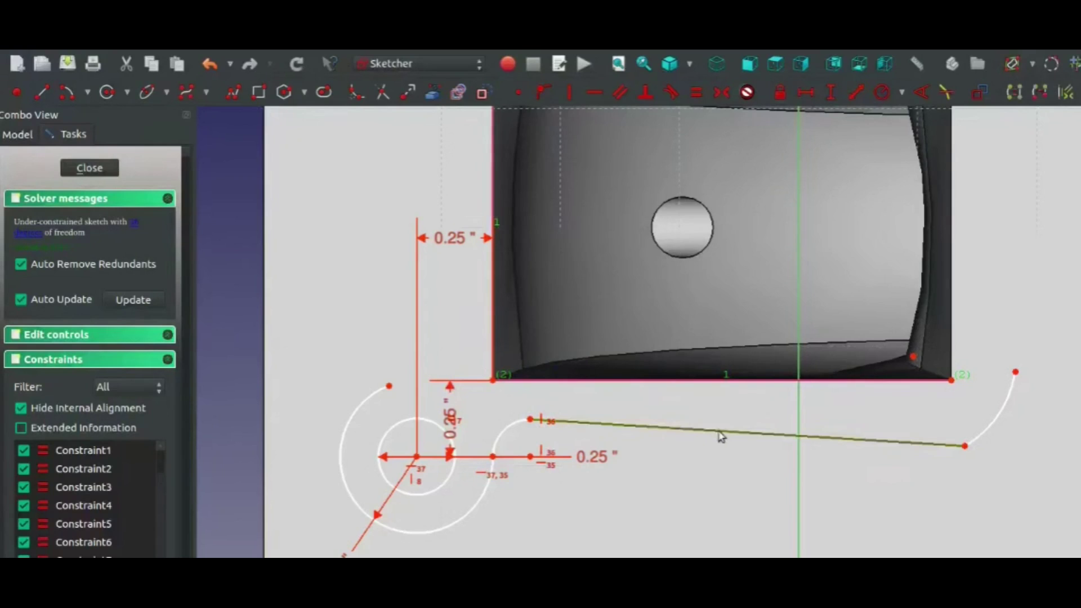
{"action": "key", "text": "h"}
Step: Make the connecting line tangent to the right arc
{"action": "left_click", "coordinate": [942, 423]}
{"action": "left_click", "coordinate": [978, 420]}
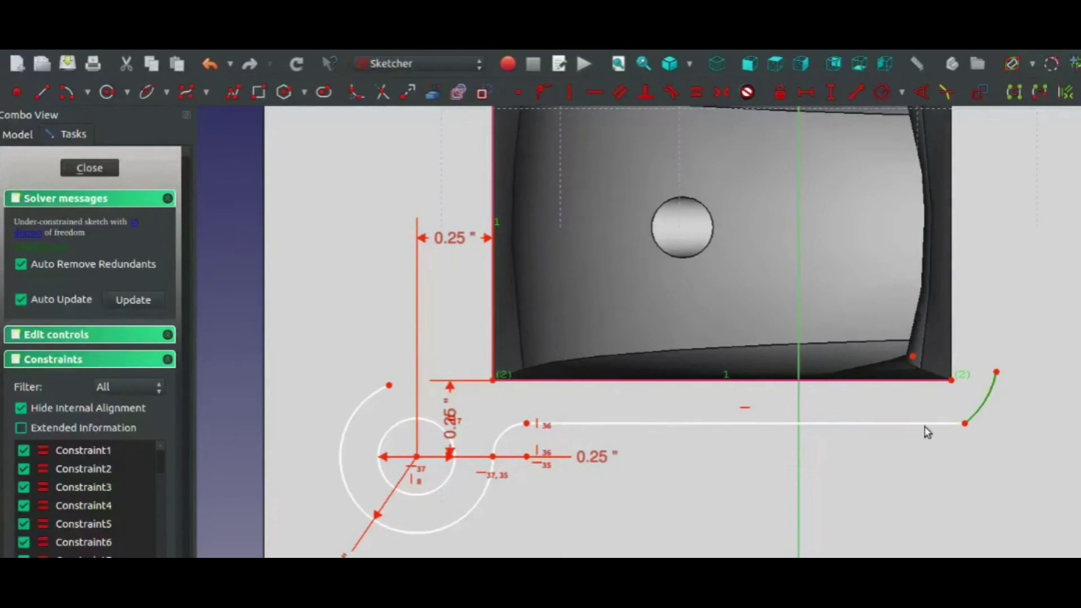
{"action": "left_click", "coordinate": [930, 424]}
{"action": "left_click", "coordinate": [986, 397]}
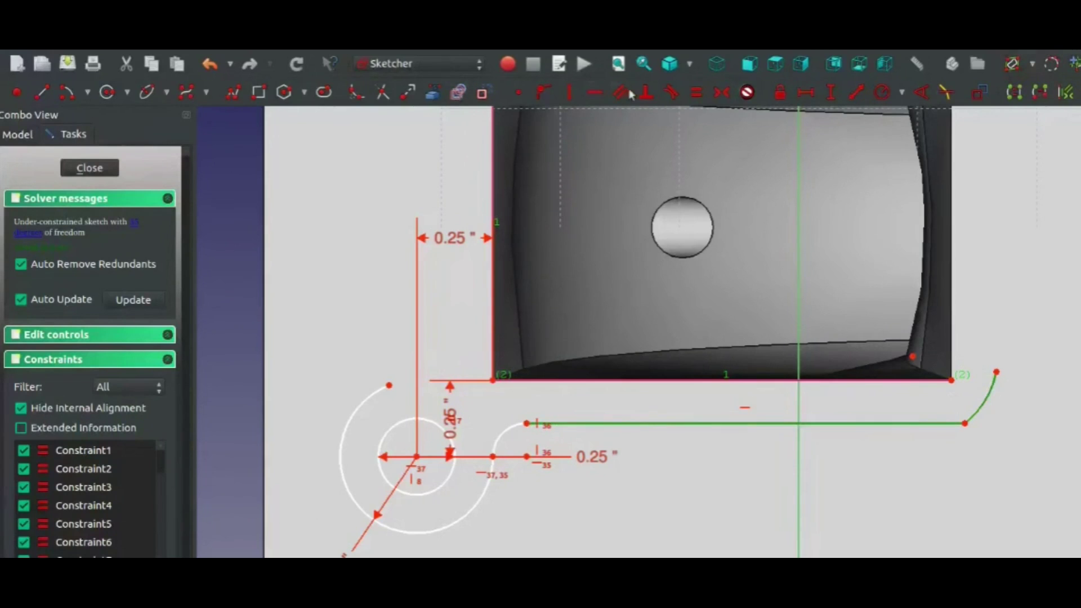
{"action": "left_click", "coordinate": [673, 91]}
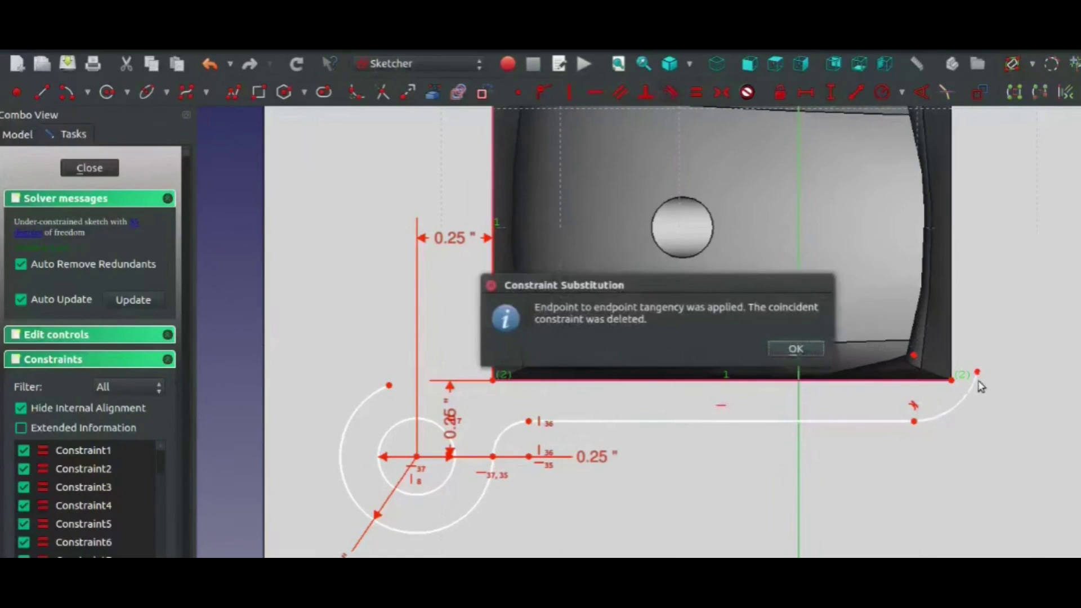
{"action": "left_click", "coordinate": [781, 350]}
Step: Align the right arc's endpoint and the line's endpoint with the rectangle corner
{"action": "left_click", "coordinate": [978, 372]}
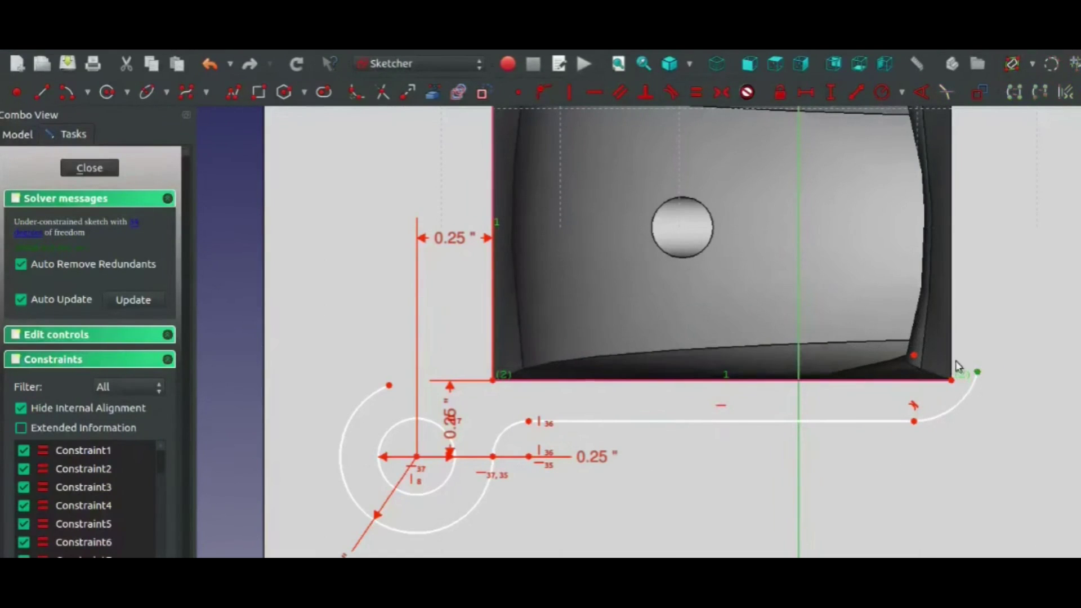
{"action": "left_click", "coordinate": [591, 92]}
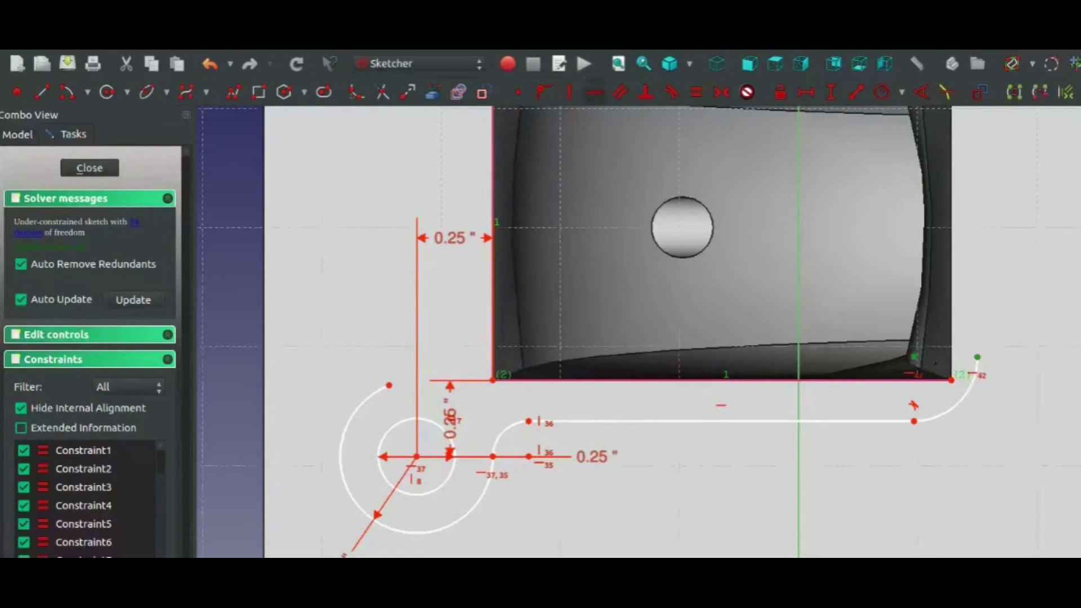
{"action": "left_click", "coordinate": [913, 422]}
{"action": "left_click", "coordinate": [952, 382]}
{"action": "key", "text": "v"}
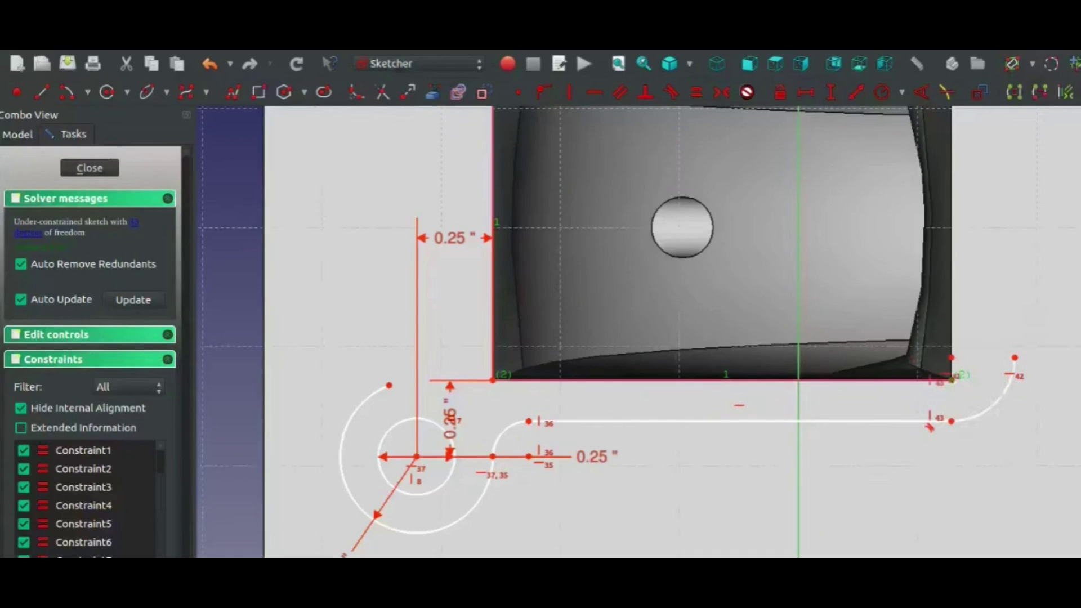
{"action": "mouse_move", "coordinate": [1019, 364]}
{"action": "left_mouse_down"}
{"action": "mouse_move", "coordinate": [1006, 368]}
{"action": "mouse_move", "coordinate": [1024, 361]}
{"action": "left_mouse_up"}
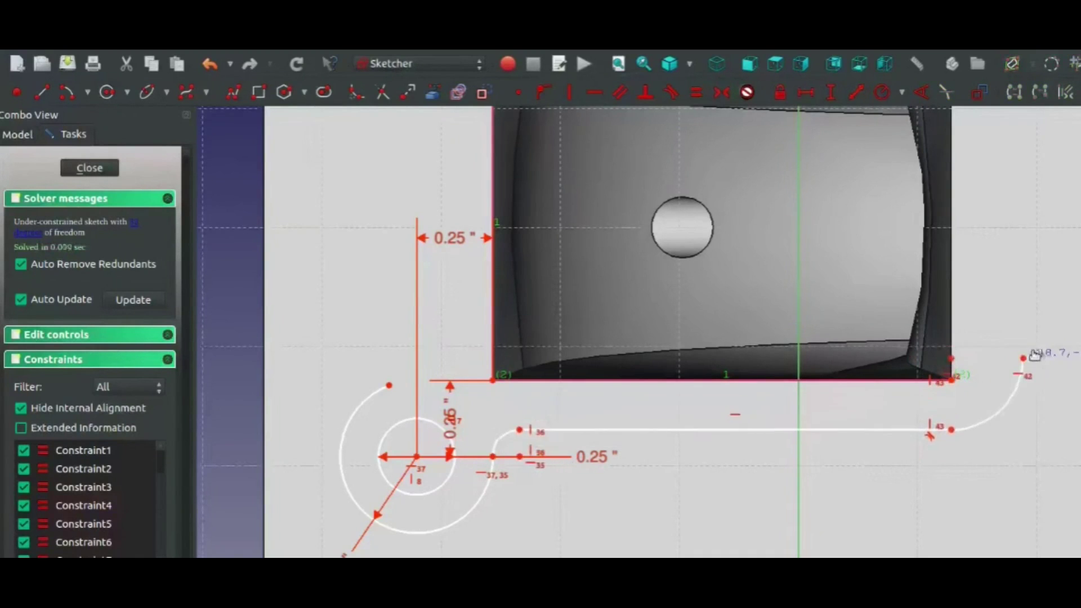
Step: Try an equal-radius constraint on the three arcs, then undo it
{"action": "left_click", "coordinate": [1010, 407]}
{"action": "left_click", "coordinate": [499, 442]}
{"action": "left_click", "coordinate": [489, 483]}
{"action": "key", "text": "e"}
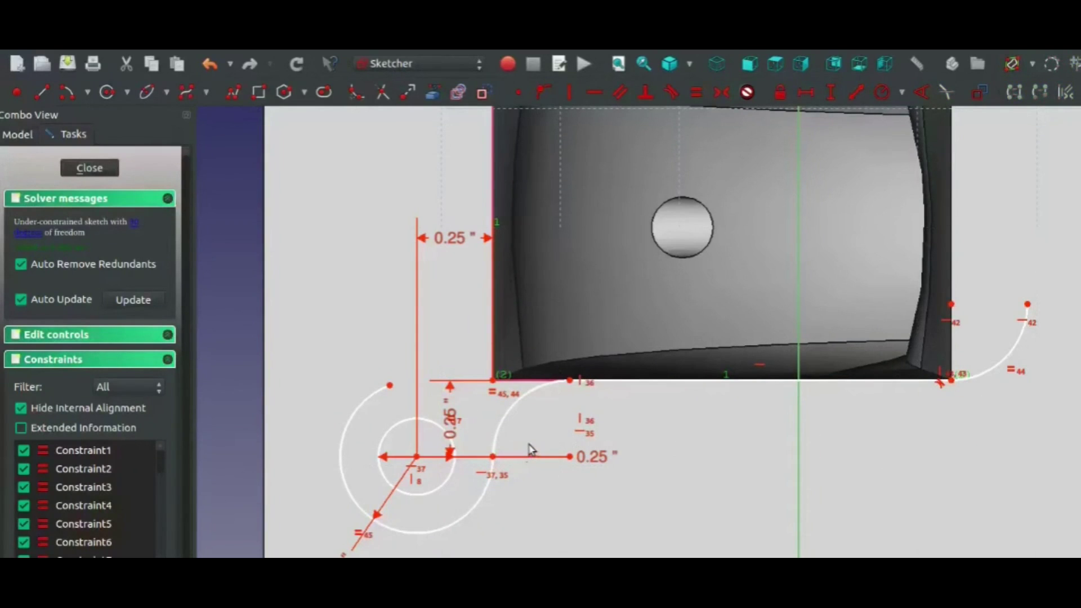
{"action": "key", "text": "ctrl+z"}
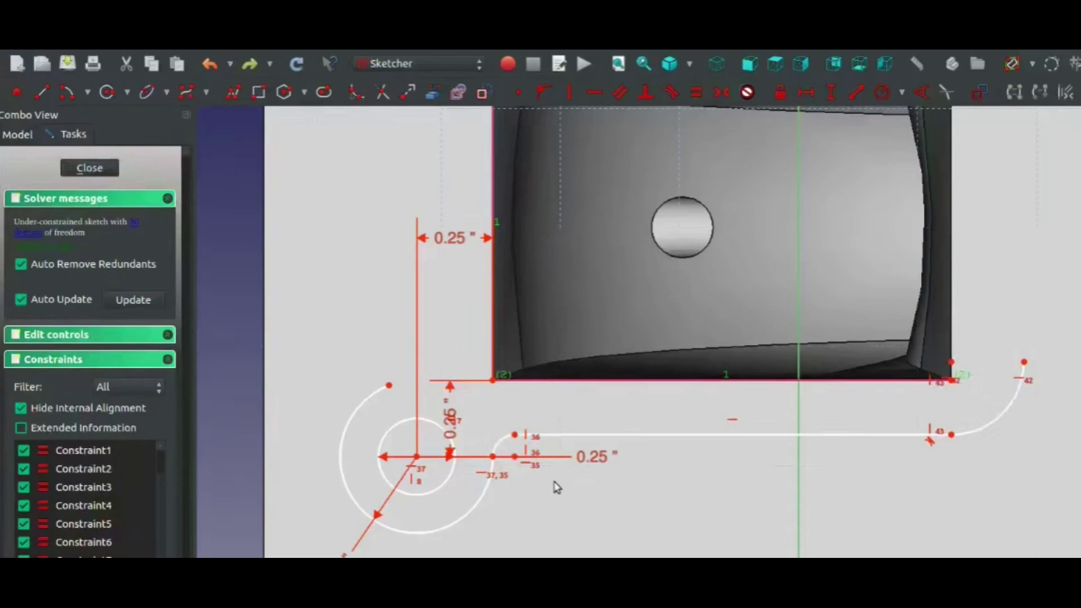
Step: Give the small left fillet arc a 0.125 in radius
{"action": "left_click", "coordinate": [507, 443]}
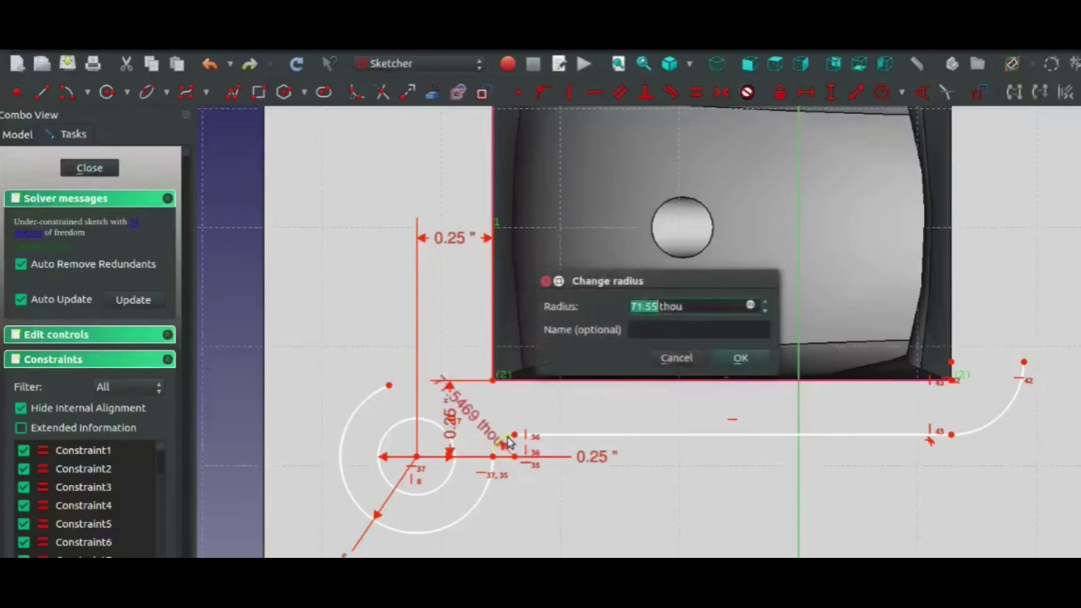
{"action": "type", "text": ".125"}
{"action": "key", "text": "Delete"}
{"action": "key", "text": "Delete"}
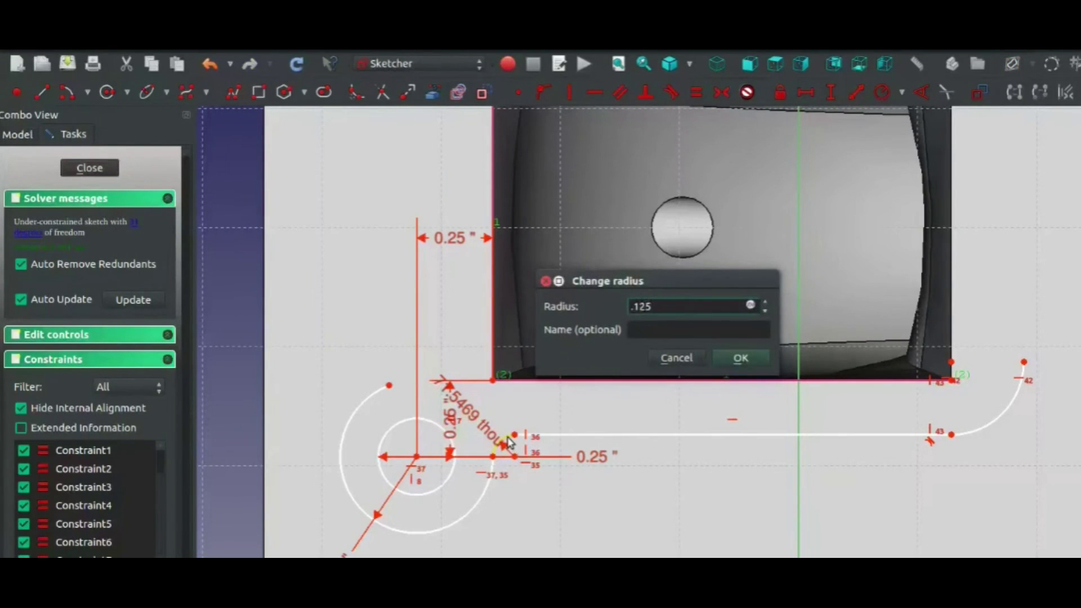
{"action": "key", "text": "Return"}
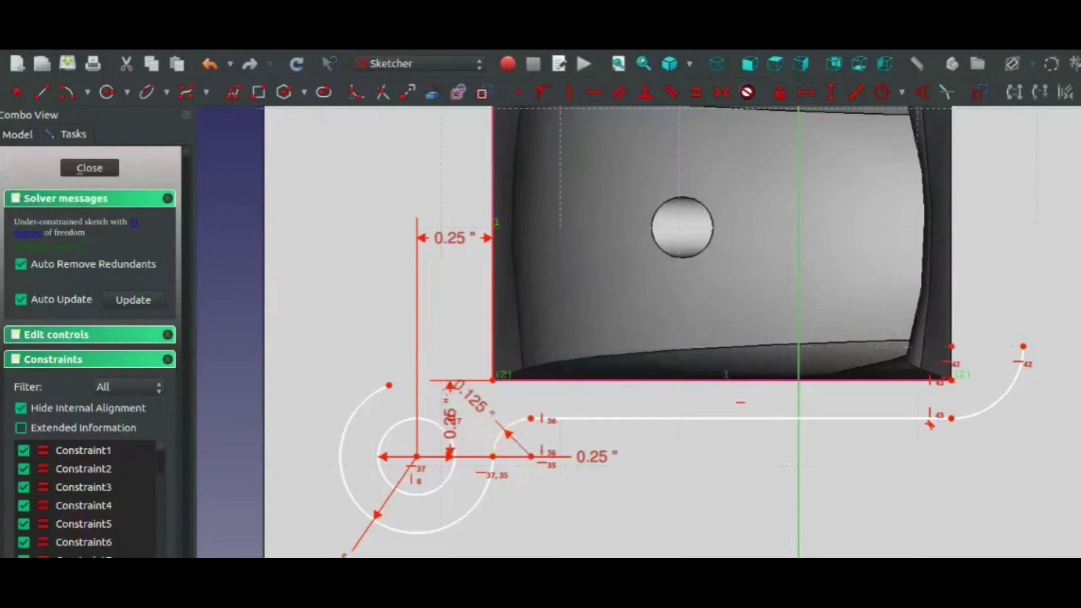
{"action": "left_click", "coordinate": [1022, 369]}
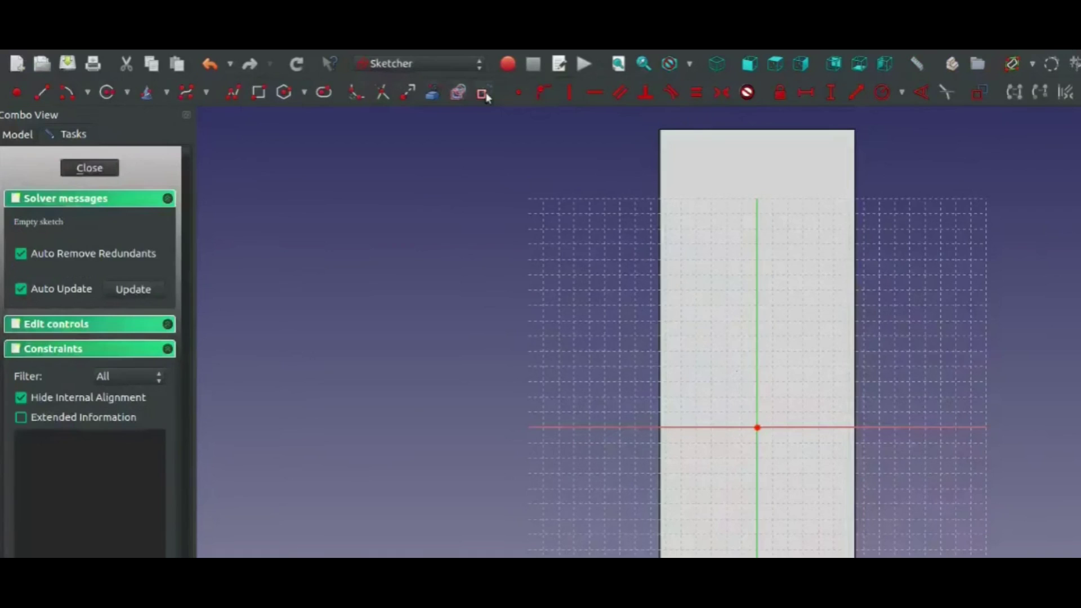
Step: Draw two circles on the vertical axis and make them equal in size
{"action": "left_click", "coordinate": [105, 94]}
{"action": "left_click", "coordinate": [754, 172]}
{"action": "left_click", "coordinate": [790, 209]}
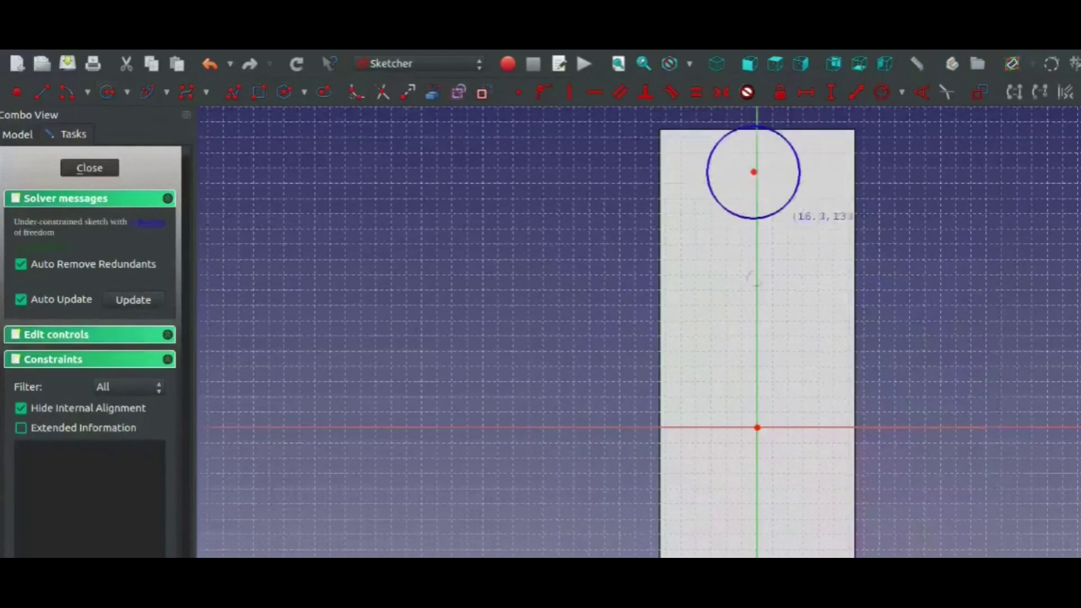
{"action": "left_click", "coordinate": [737, 285]}
{"action": "left_click", "coordinate": [774, 322]}
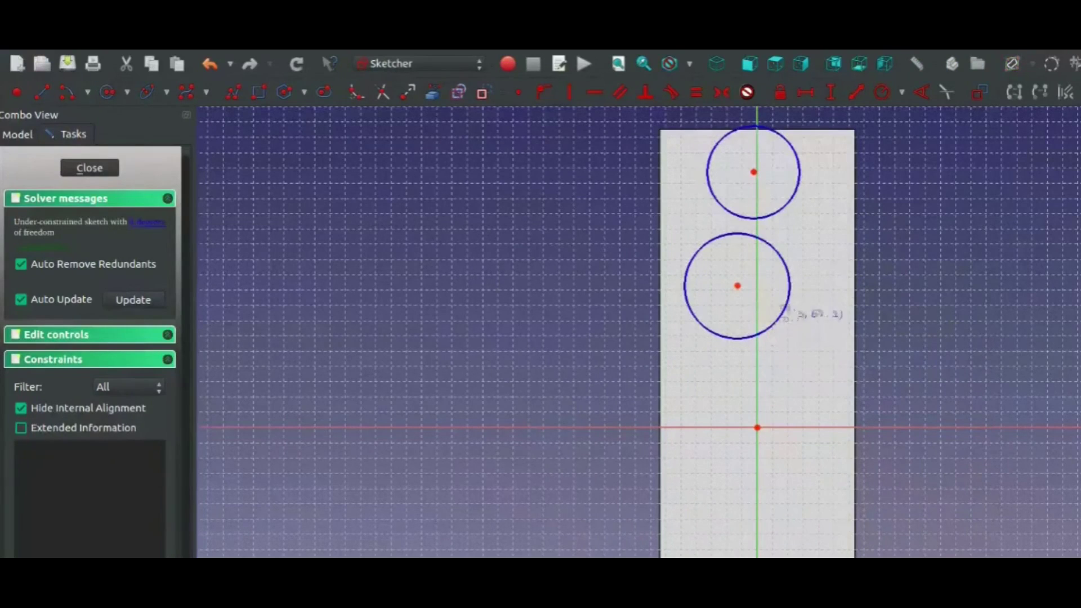
{"action": "left_click", "coordinate": [779, 214]}
{"action": "left_click", "coordinate": [779, 261]}
{"action": "key", "text": "e"}
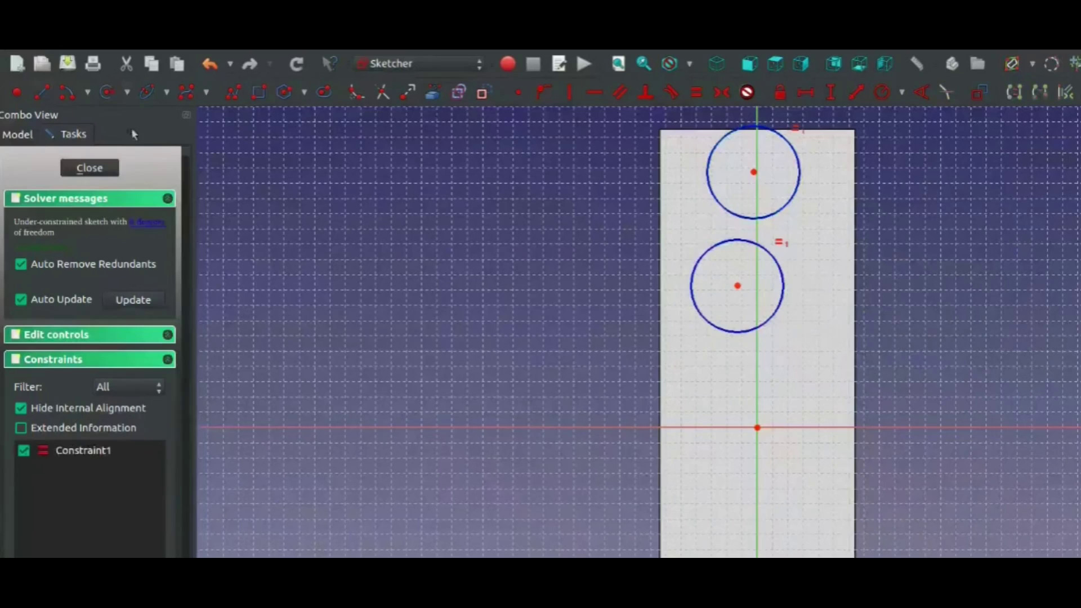
Step: Add two more circles below and make all four circles equal
{"action": "left_click", "coordinate": [702, 474]}
{"action": "left_click", "coordinate": [671, 505]}
{"action": "left_click", "coordinate": [704, 525]}
{"action": "left_click", "coordinate": [745, 462]}
{"action": "left_click", "coordinate": [743, 543]}
{"action": "left_click", "coordinate": [735, 335]}
{"action": "key", "text": "e"}
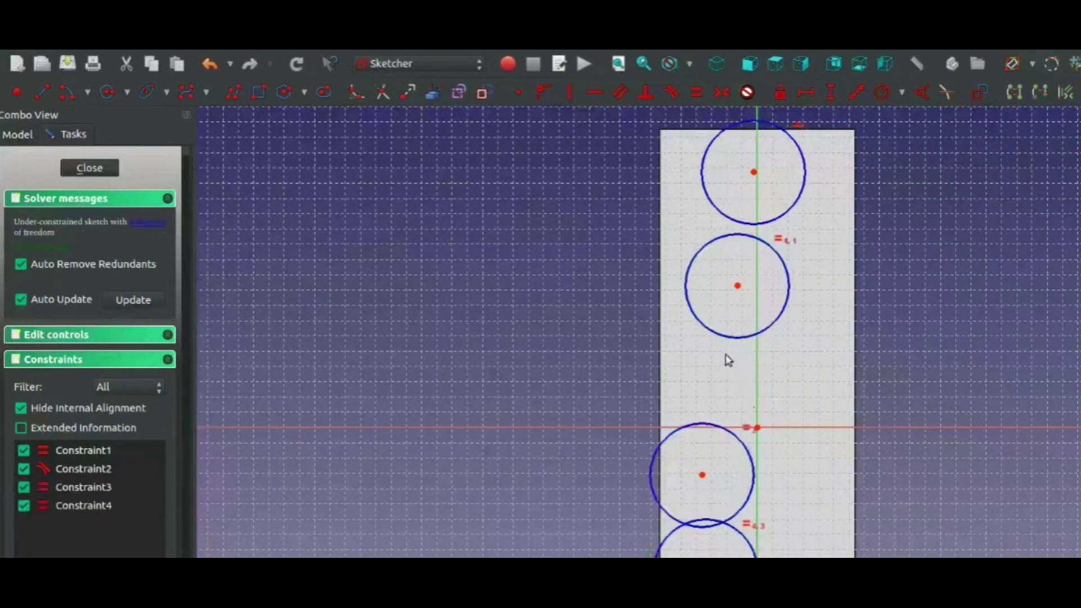
Step: Draw a polyline connecting the four circle centres from top to bottom
{"action": "left_click", "coordinate": [236, 97]}
{"action": "left_click", "coordinate": [754, 172]}
{"action": "left_click", "coordinate": [738, 283]}
{"action": "left_click", "coordinate": [704, 476]}
{"action": "left_click", "coordinate": [704, 555]}
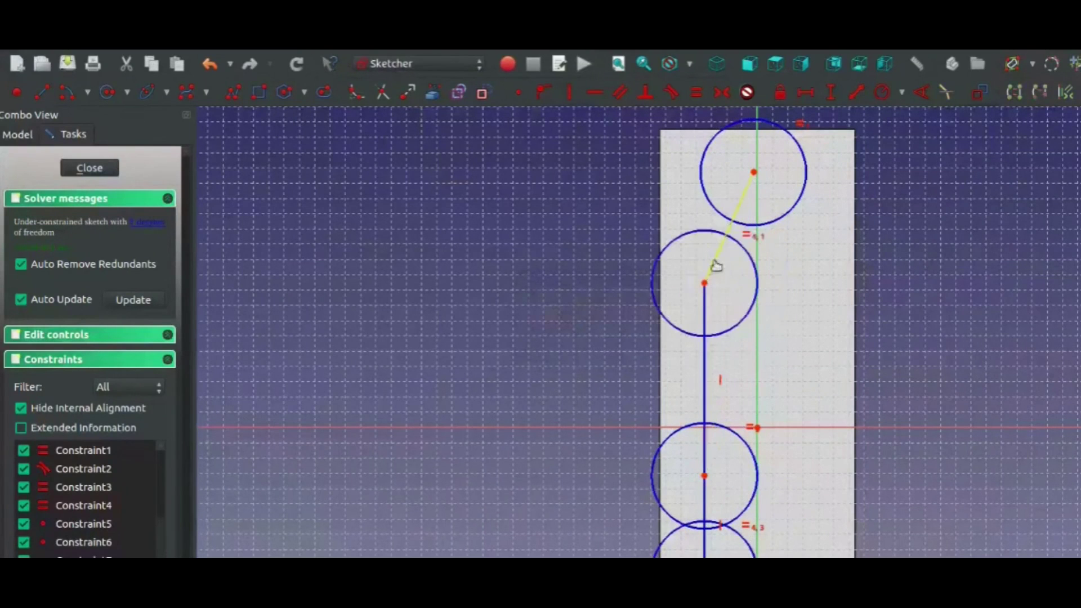
{"action": "left_click", "coordinate": [738, 257]}
Step: Make the centre-line segments vertical and equal, spaced 3.5 in apart
{"action": "key", "text": "v"}
{"action": "left_click", "coordinate": [741, 204]}
{"action": "left_click", "coordinate": [742, 377]}
{"action": "left_click", "coordinate": [743, 516]}
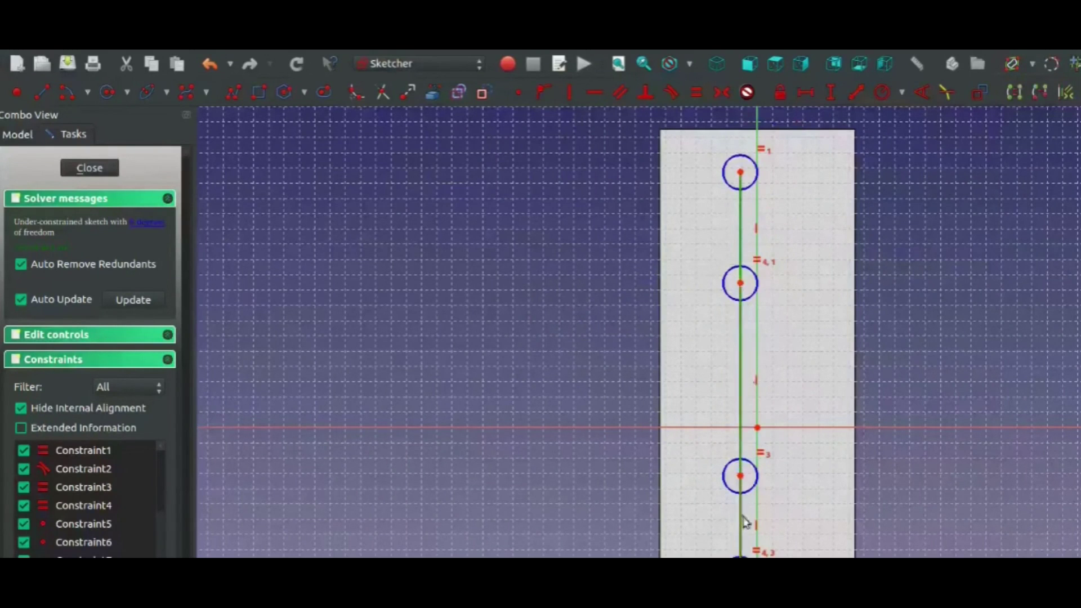
{"action": "key", "text": "e"}
{"action": "left_click", "coordinate": [741, 277]}
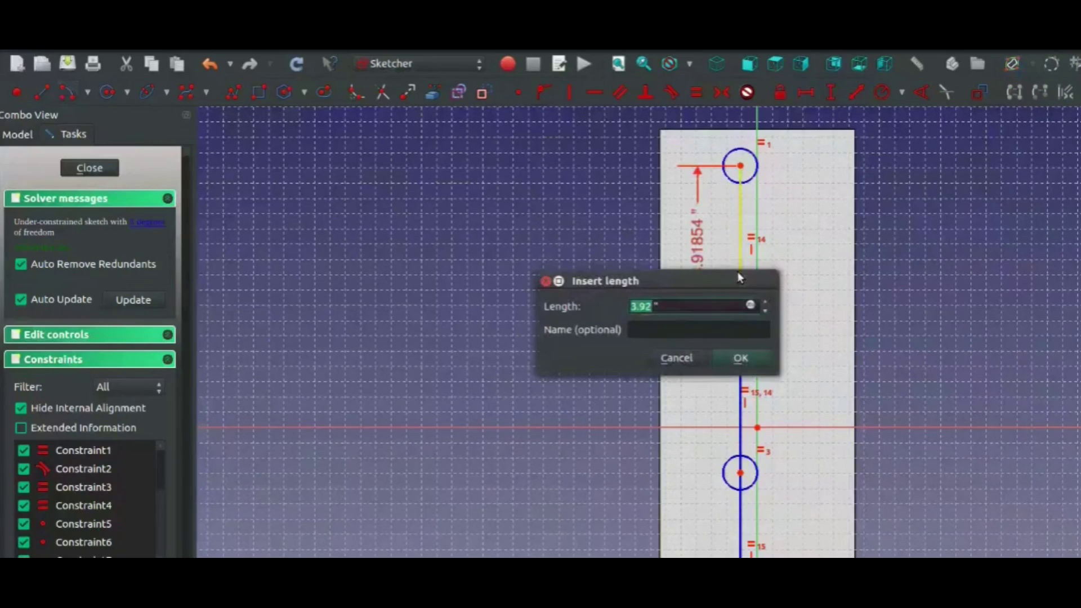
{"action": "type", "text": "3.5"}
{"action": "key", "text": "Return"}
Step: Constrain the top circle's diameter to 3 in
{"action": "left_click", "coordinate": [902, 91]}
{"action": "left_click", "coordinate": [896, 135]}
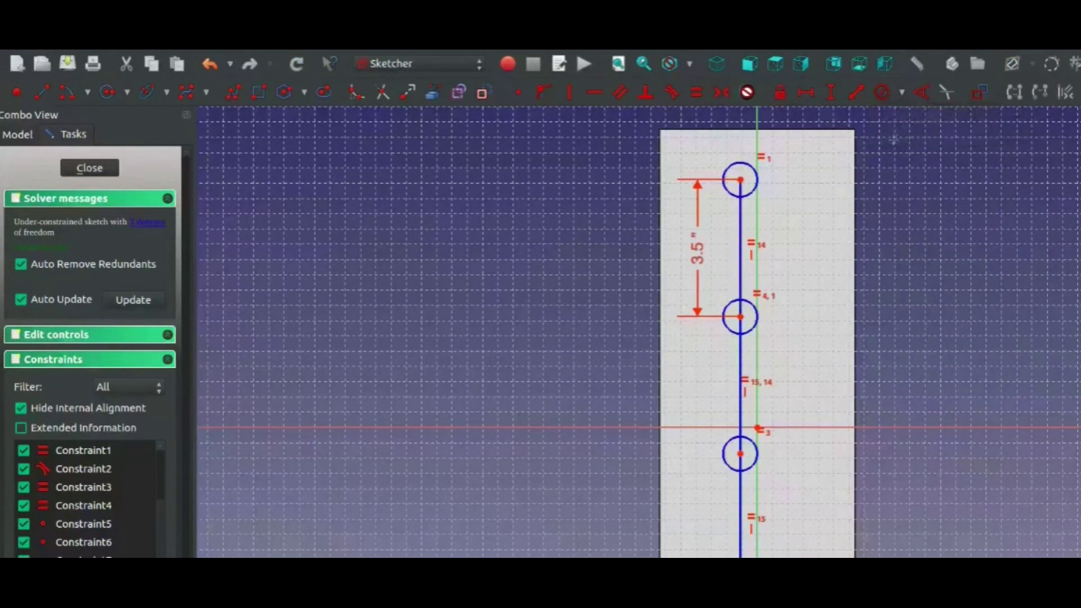
{"action": "left_click", "coordinate": [744, 164]}
{"action": "type", "text": "3.25\""}
{"action": "key", "text": "Return"}
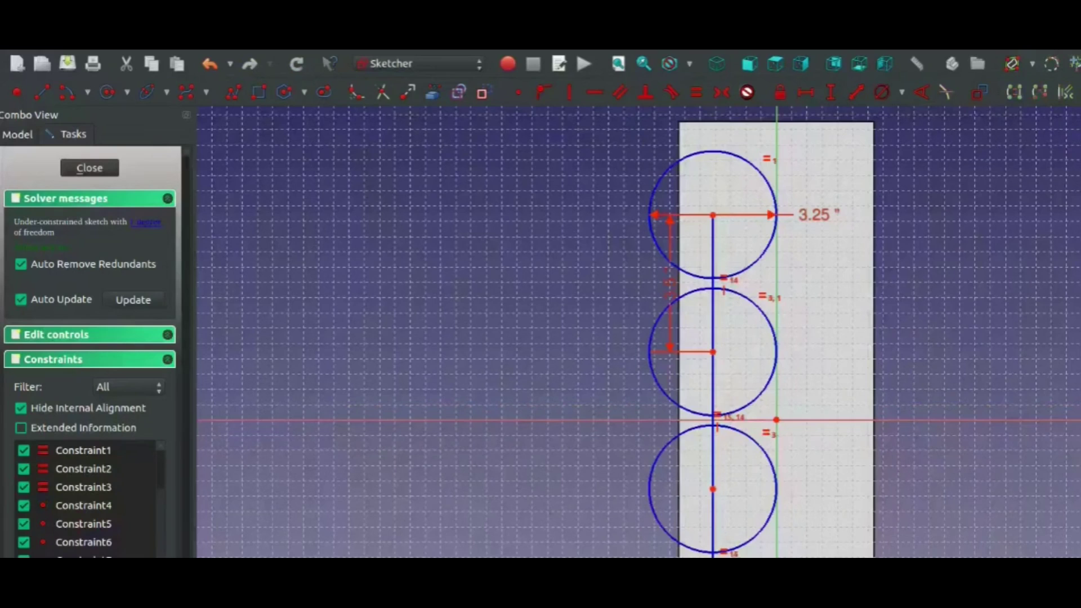
Step: Place the lower circle's centre on the vertical axis
{"action": "left_click", "coordinate": [714, 492]}
{"action": "left_click", "coordinate": [777, 432]}
{"action": "key", "text": "o"}
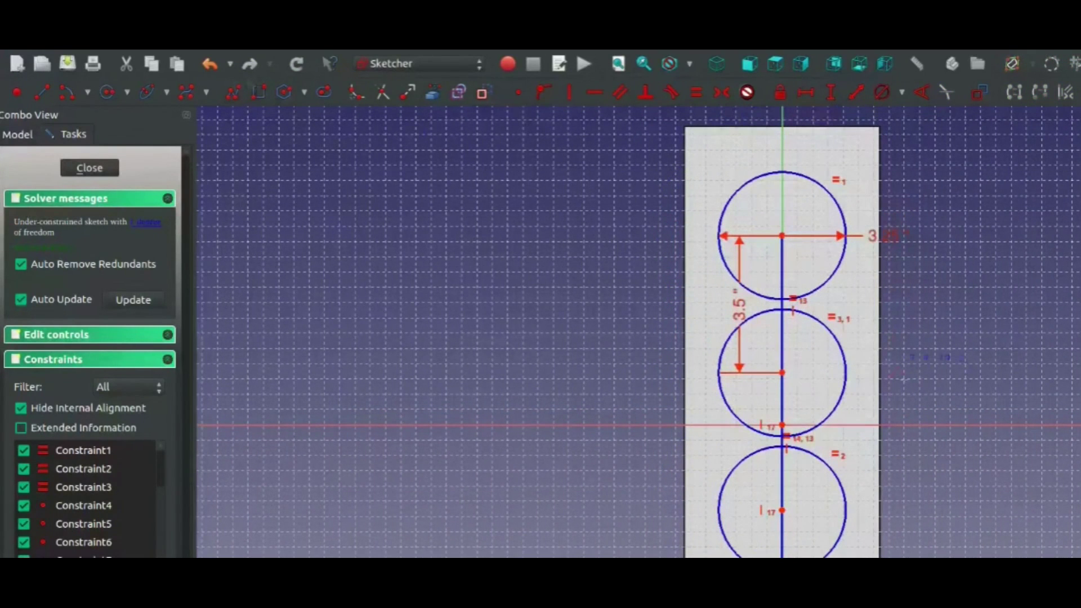
Step: Draw a two-line angled profile from the middle circle's centre to the lower centre
{"action": "left_click", "coordinate": [782, 372]}
{"action": "left_click", "coordinate": [864, 425]}
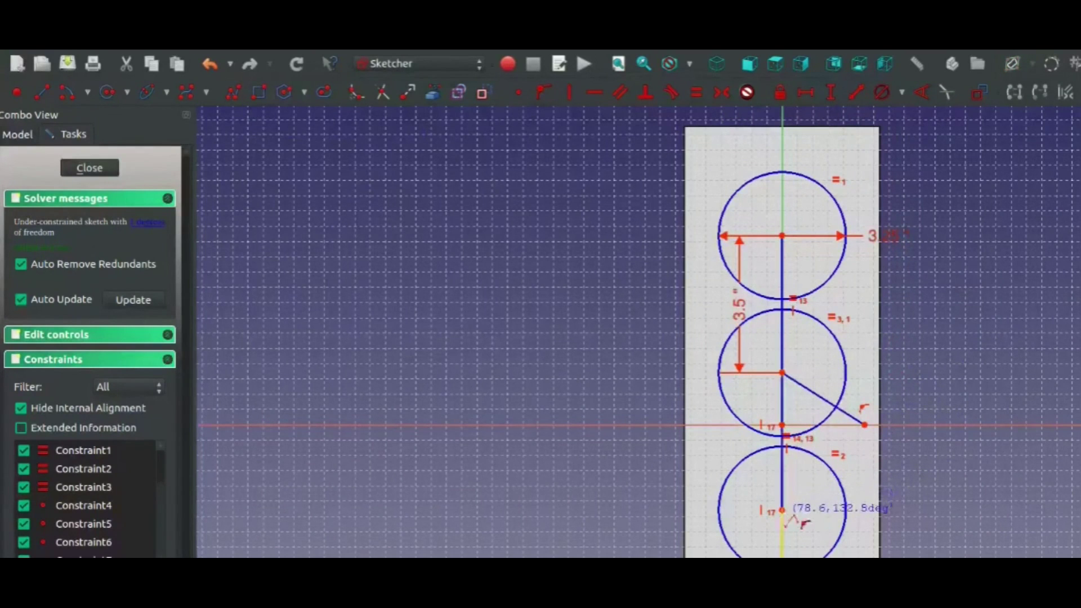
{"action": "left_click", "coordinate": [782, 510]}
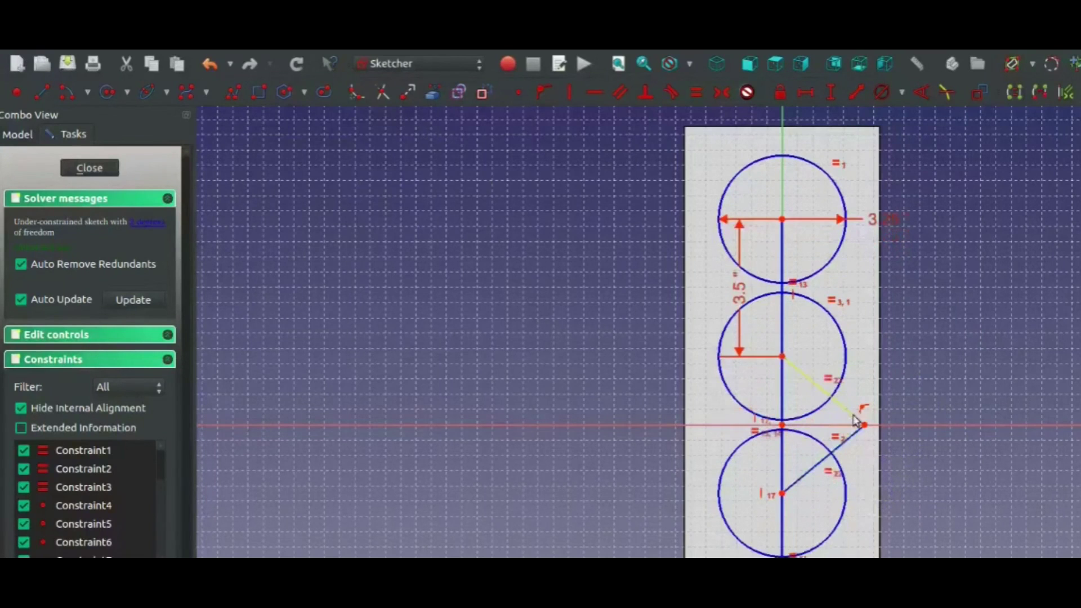
{"action": "left_click_drag", "start_coordinate": [862, 426], "coordinate": [1077, 414]}
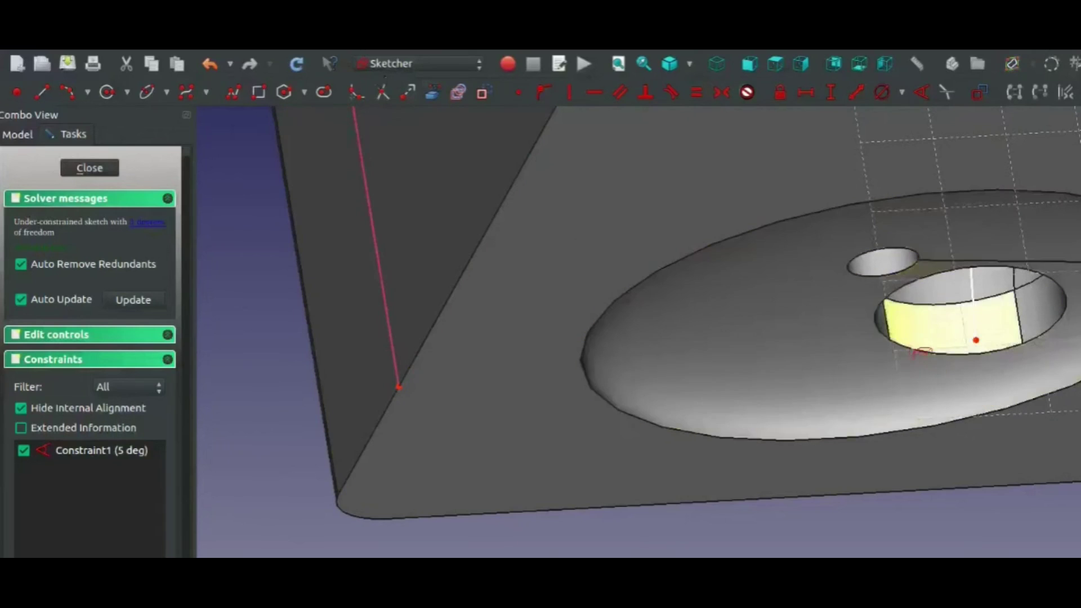
Step: Project four edges of the hole rim into the sketch as external geometry
{"action": "left_click", "coordinate": [914, 348]}
{"action": "left_click", "coordinate": [1053, 307]}
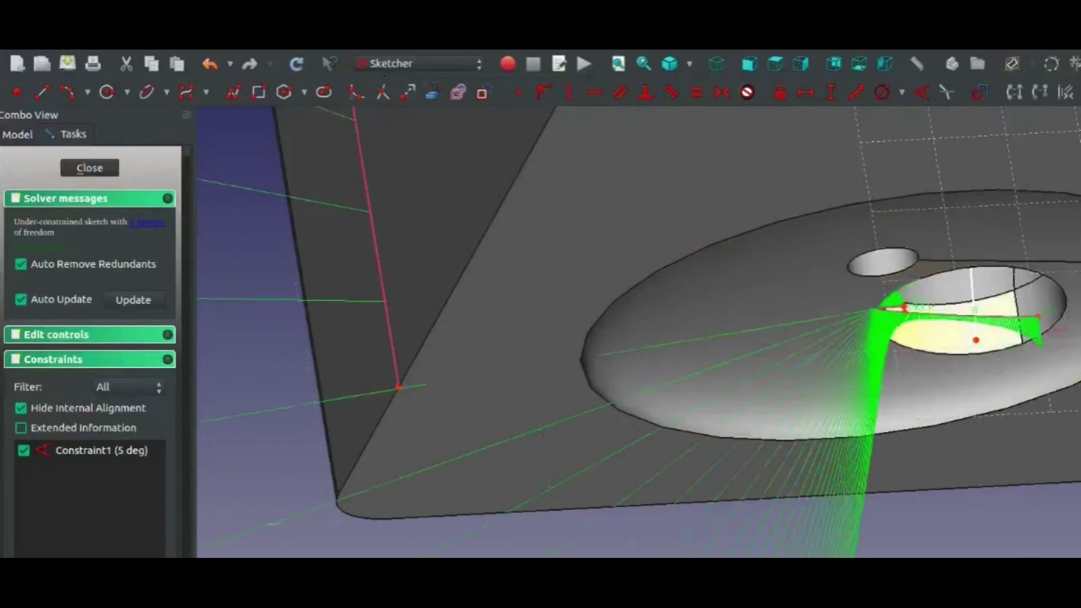
{"action": "left_click", "coordinate": [1061, 313]}
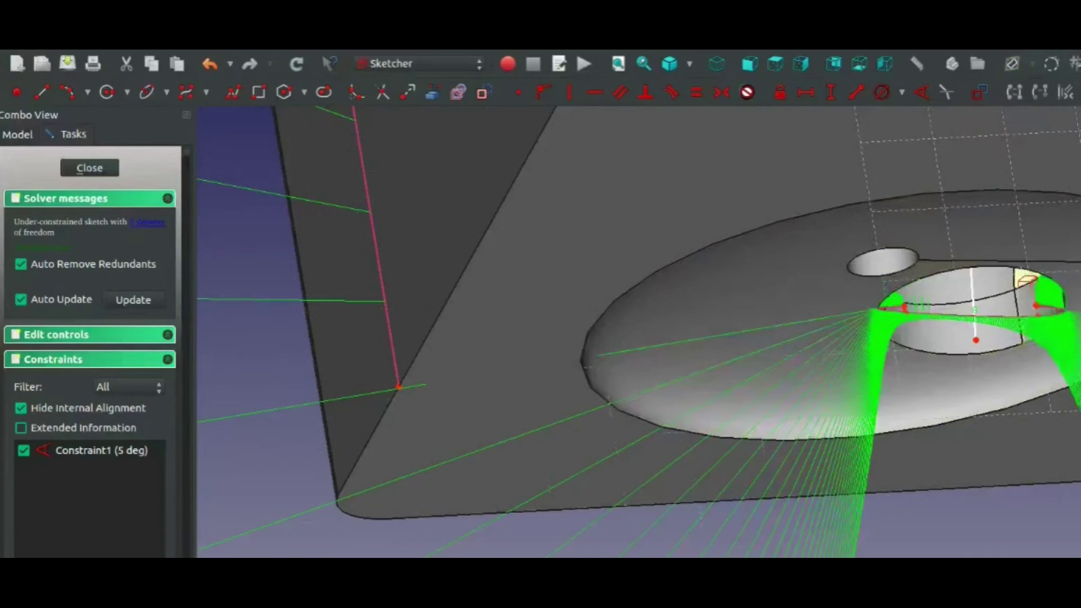
{"action": "left_click", "coordinate": [1022, 279]}
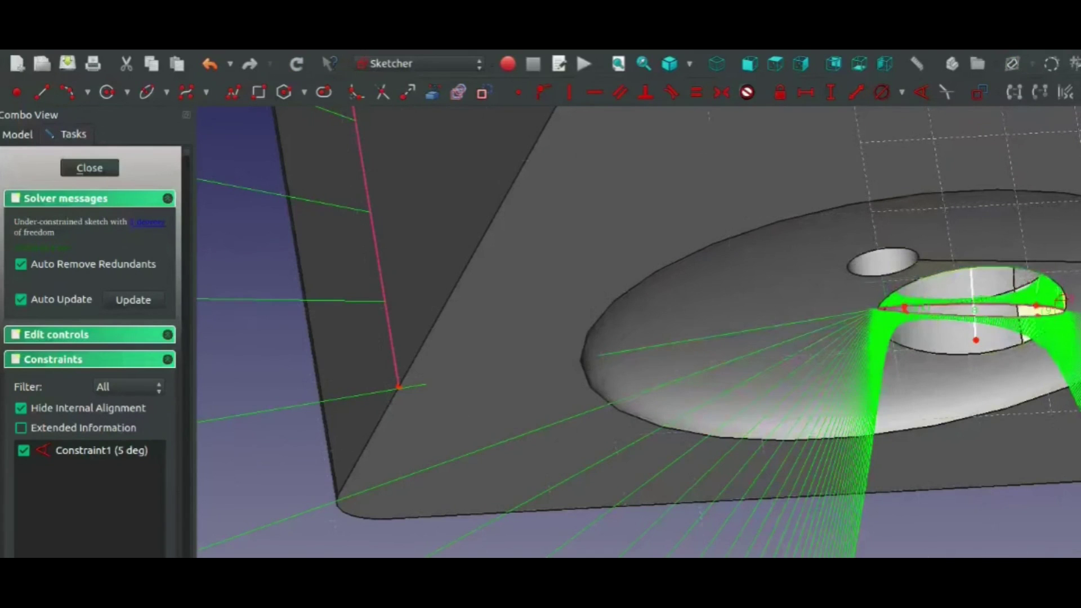
{"action": "right_click", "coordinate": [960, 237]}
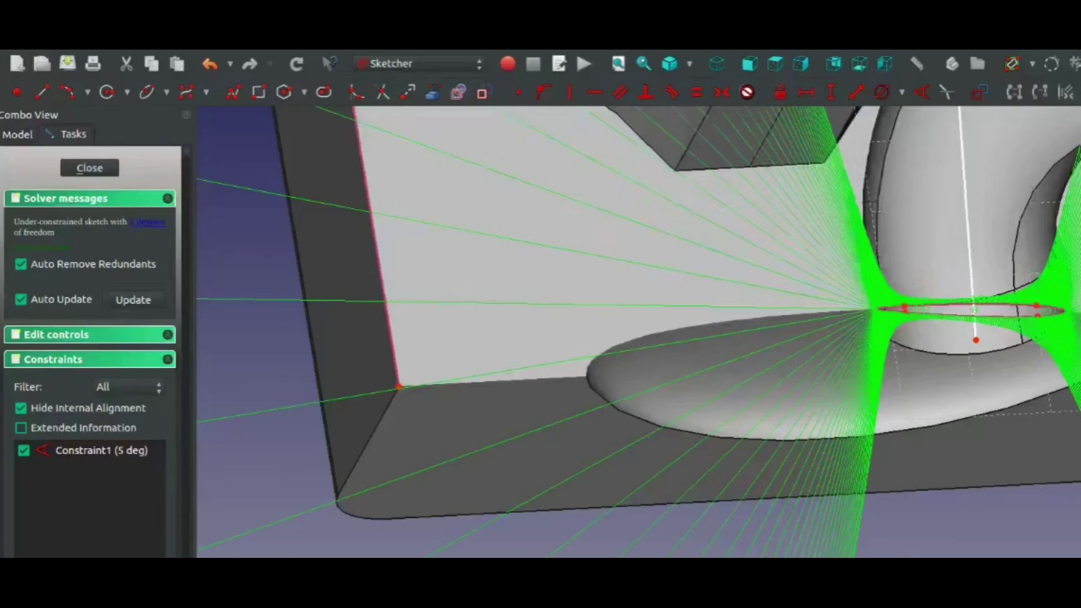
{"action": "scroll", "coordinate": [999, 258], "scroll_direction": "up", "scroll_amount": 2}
{"action": "scroll", "coordinate": [999, 258], "scroll_direction": "up", "scroll_amount": 1}
{"action": "scroll", "coordinate": [999, 258], "scroll_direction": "up", "scroll_amount": 1}
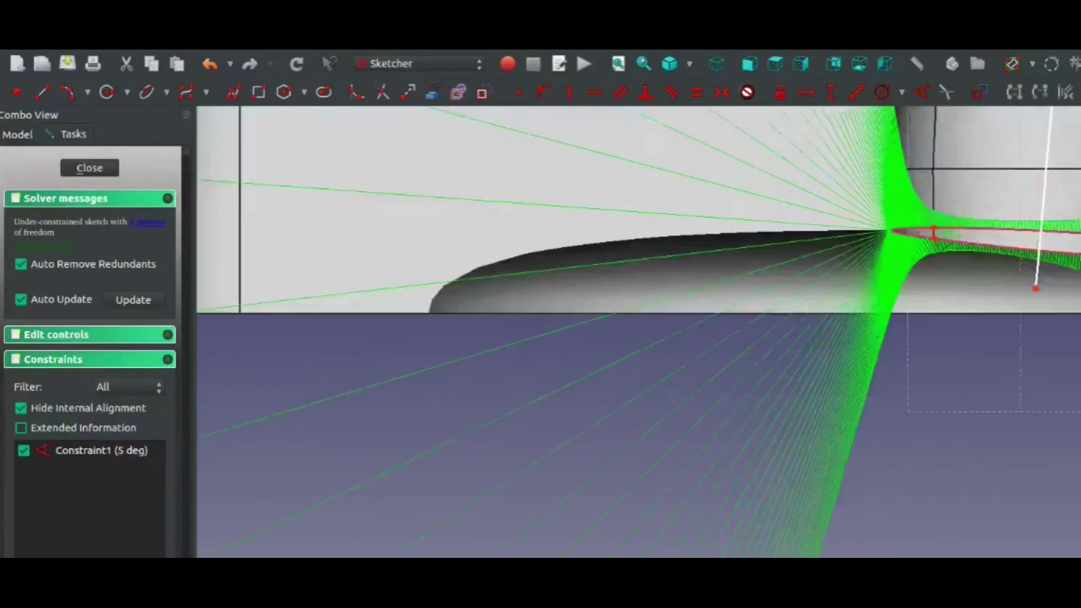
{"action": "scroll", "coordinate": [999, 258], "scroll_direction": "up", "scroll_amount": 1}
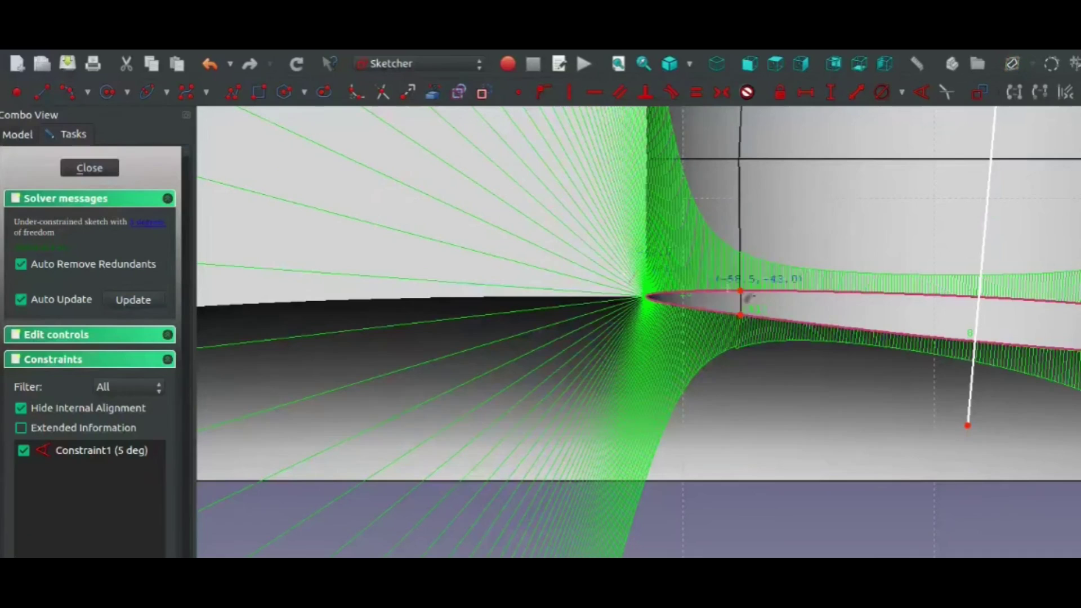
Step: Draw a line across the hole, then delete it as unwanted
{"action": "left_click", "coordinate": [740, 291]}
{"action": "left_click", "coordinate": [1076, 339]}
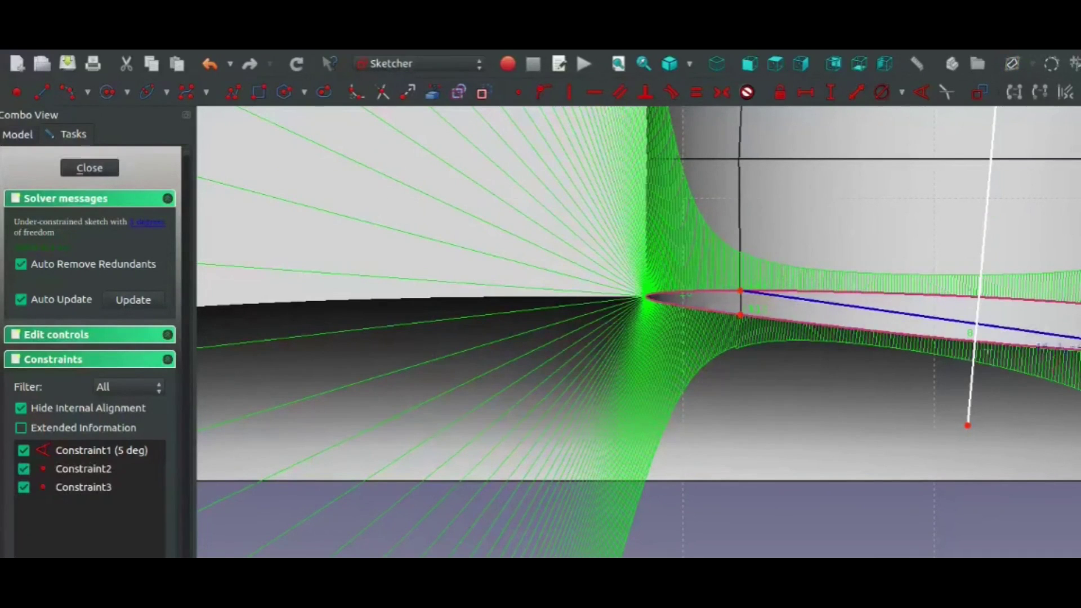
{"action": "left_click", "coordinate": [1051, 337]}
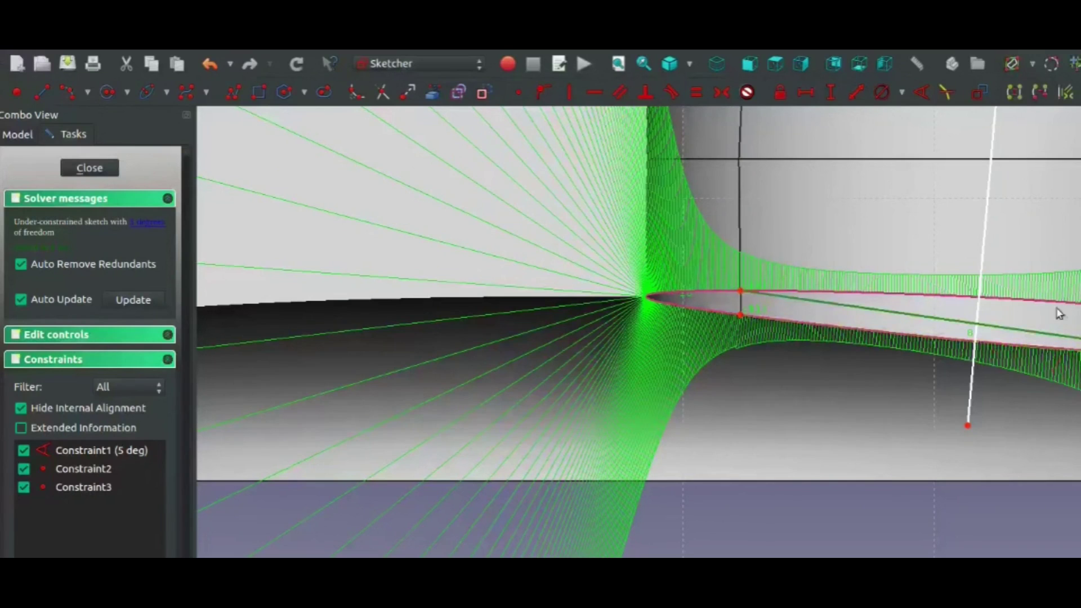
{"action": "scroll", "coordinate": [1042, 284], "scroll_direction": "down", "scroll_amount": 3}
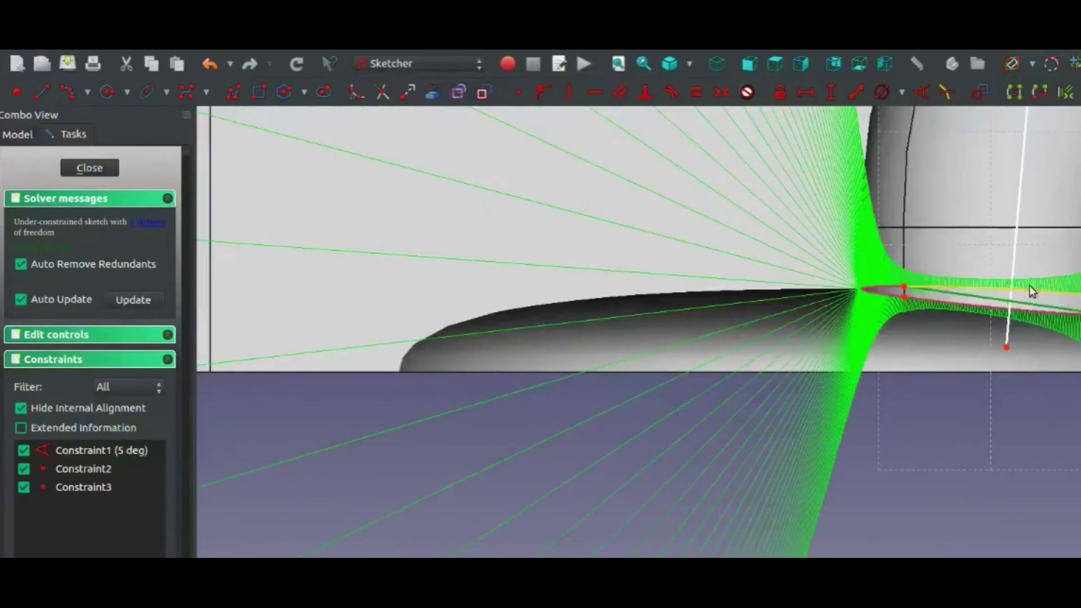
{"action": "key", "text": "Delete"}
Step: Draw two connected line segments inside the hole outline and select both
{"action": "left_click", "coordinate": [231, 95]}
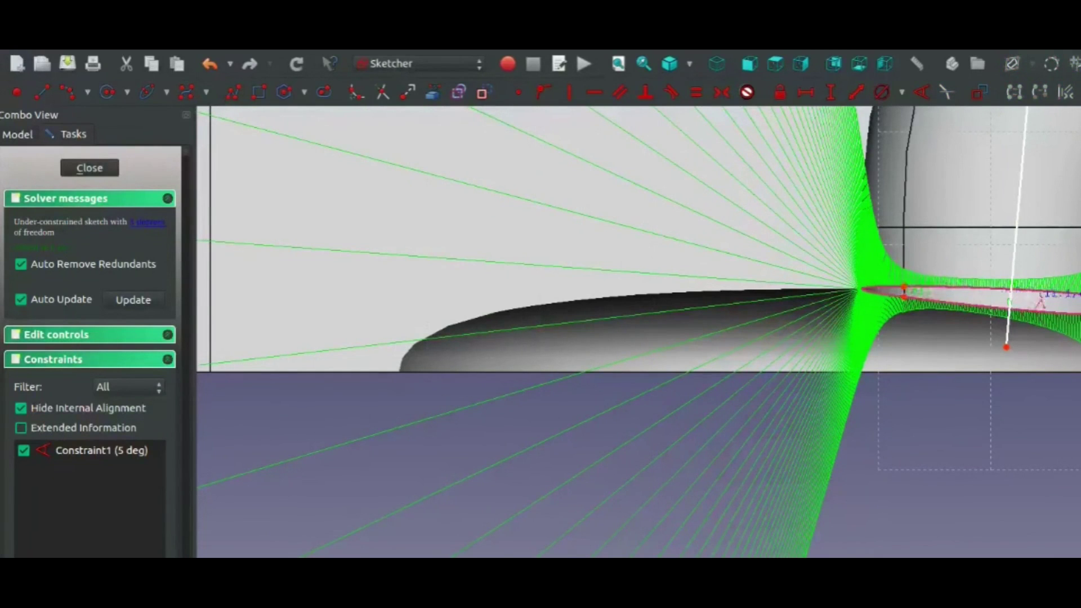
{"action": "left_click", "coordinate": [1030, 299]}
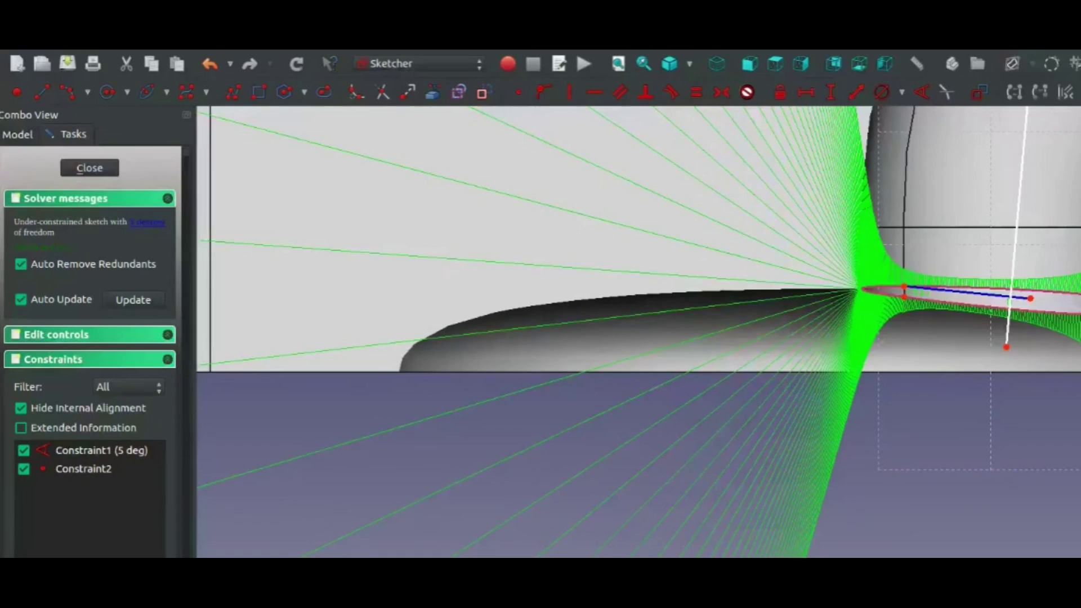
{"action": "scroll", "coordinate": [1070, 312], "scroll_direction": "up", "scroll_amount": 5}
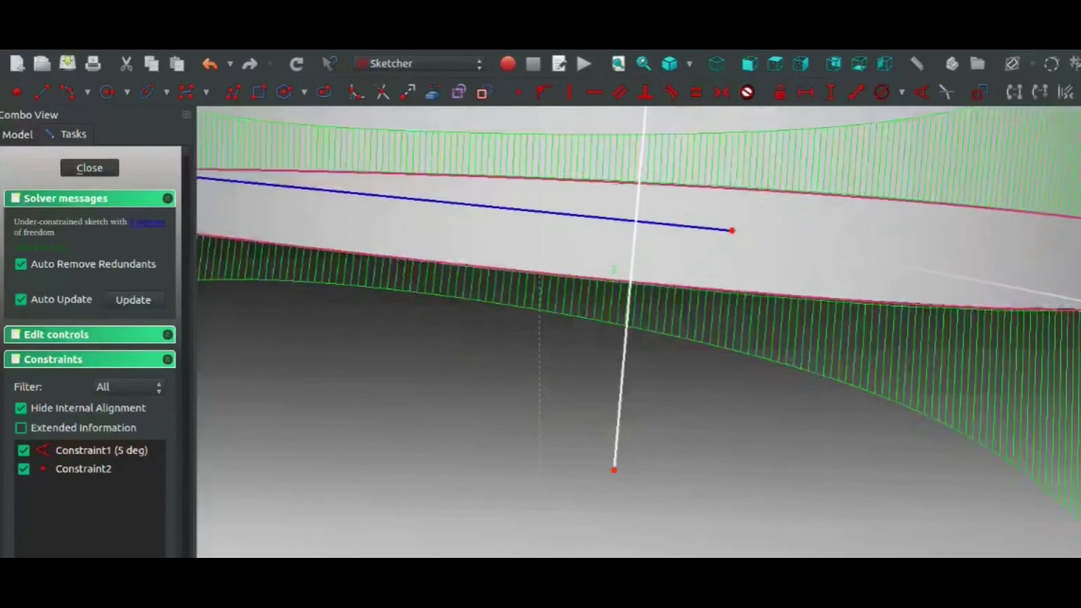
{"action": "left_click", "coordinate": [1075, 303]}
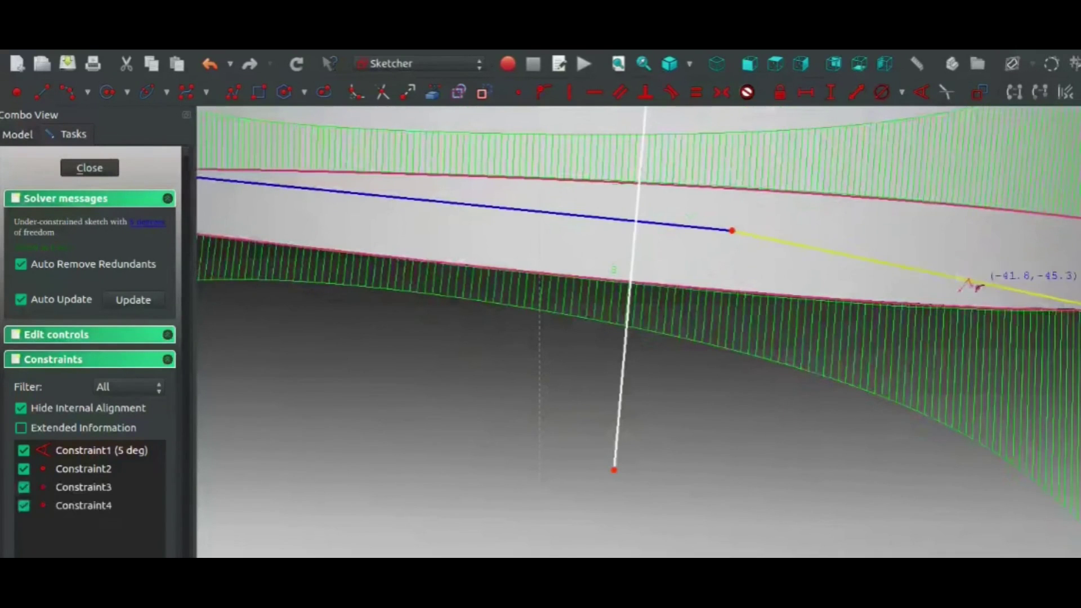
{"action": "left_click", "coordinate": [808, 248]}
{"action": "left_click", "coordinate": [639, 221]}
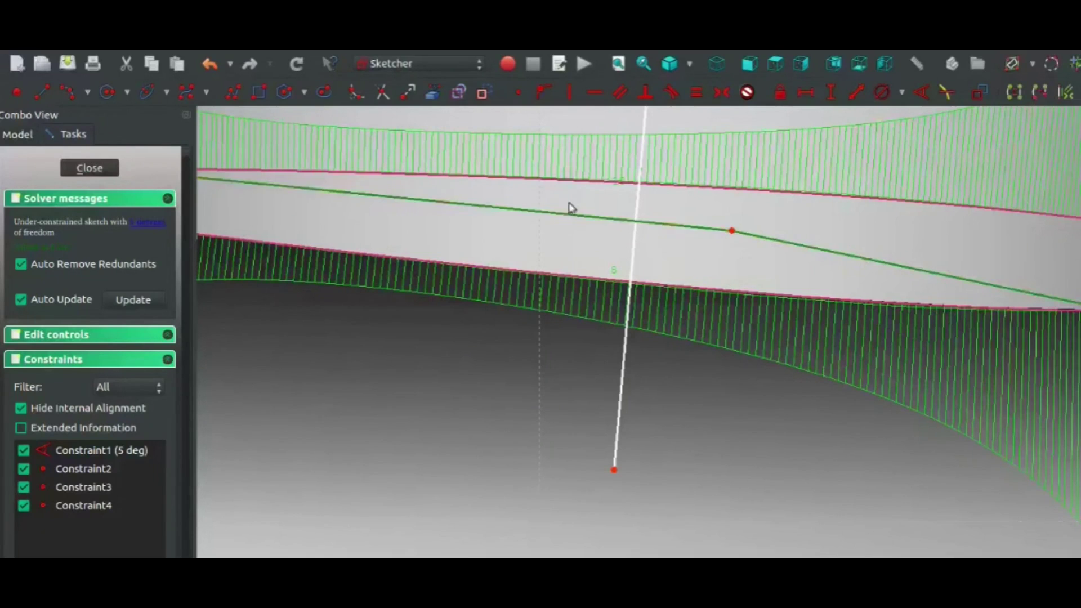
Step: Make the two segments equal in length and parallel
{"action": "key", "text": "e"}
{"action": "scroll", "coordinate": [673, 236], "scroll_direction": "down", "scroll_amount": 5}
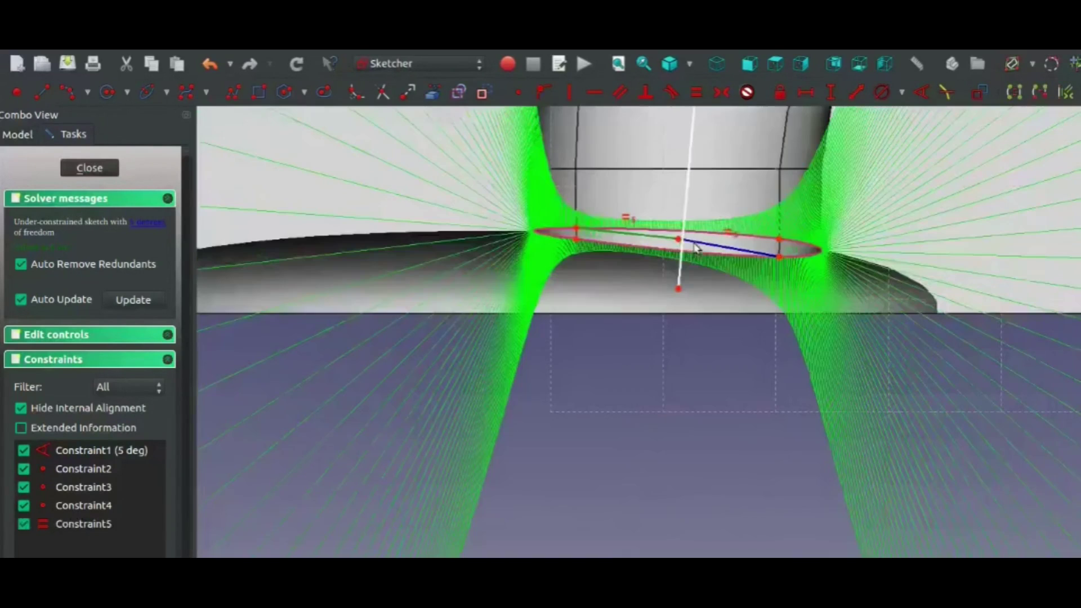
{"action": "left_click", "coordinate": [709, 255]}
{"action": "left_click", "coordinate": [620, 93]}
{"action": "scroll", "coordinate": [642, 219], "scroll_direction": "up", "scroll_amount": 2}
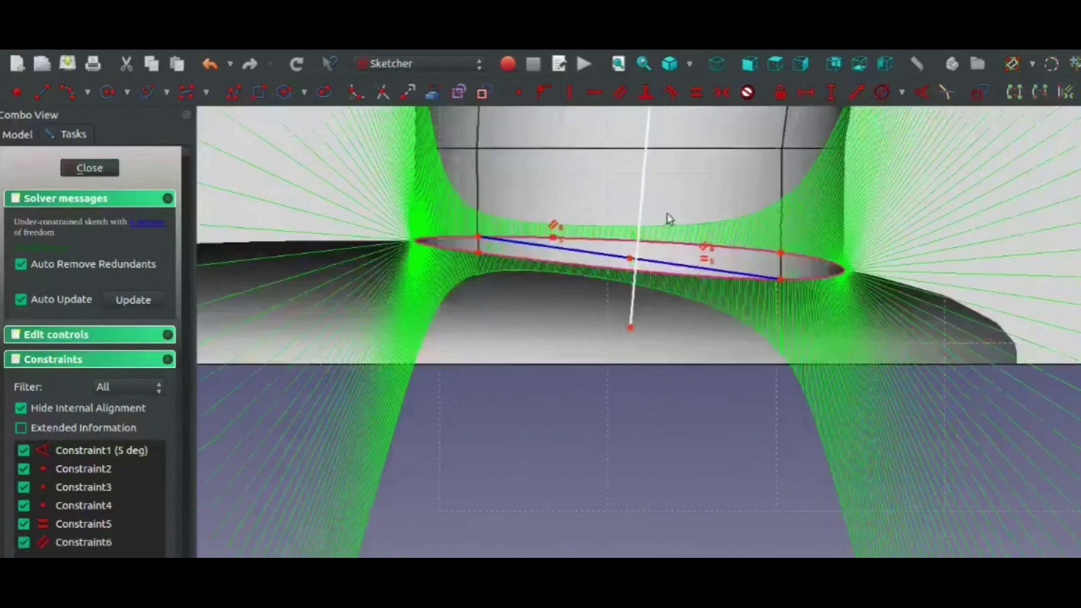
Step: Constrain the vertical line and stretch its lower end downward
{"action": "left_click", "coordinate": [631, 327]}
{"action": "key", "text": "Escape"}
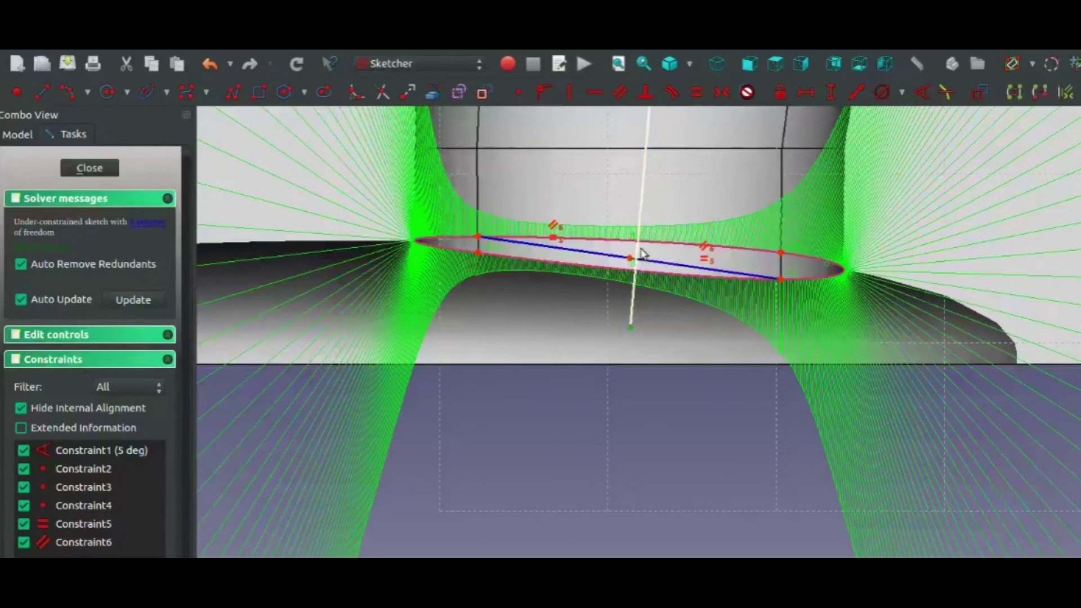
{"action": "left_click", "coordinate": [641, 219]}
{"action": "left_click", "coordinate": [544, 89]}
{"action": "scroll", "coordinate": [596, 234], "scroll_direction": "down", "scroll_amount": 3}
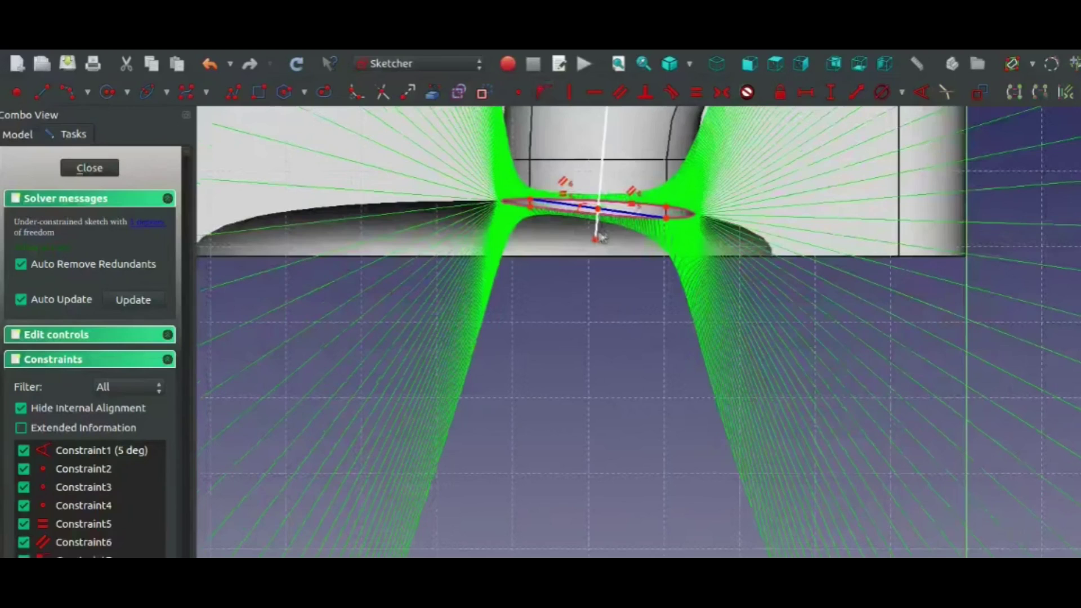
{"action": "left_click_drag", "start_coordinate": [595, 254], "coordinate": [591, 352]}
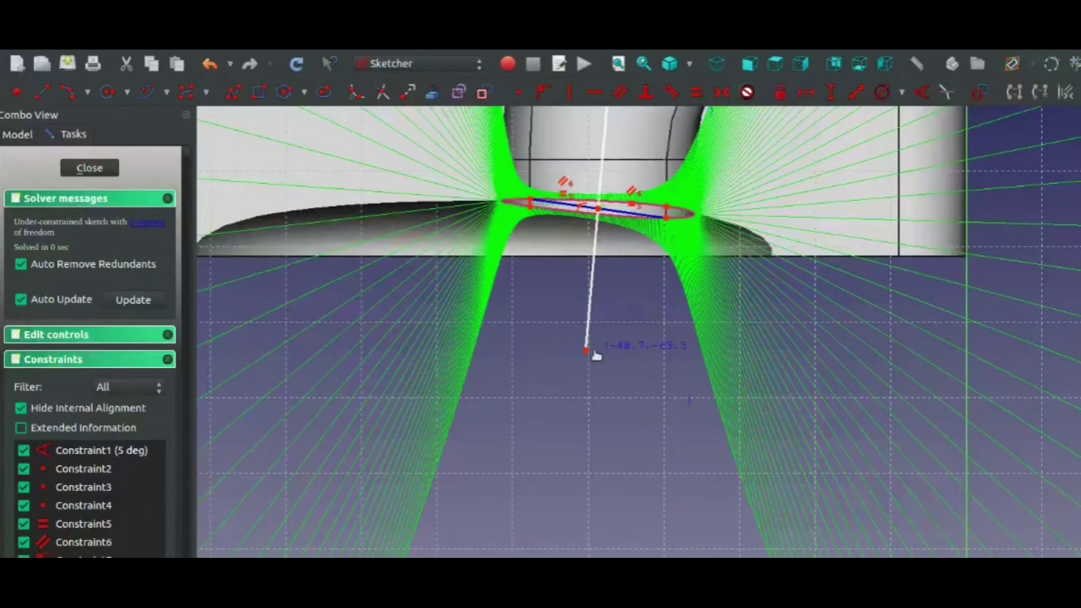
{"action": "scroll", "coordinate": [595, 354], "scroll_direction": "down", "scroll_amount": 3}
{"action": "scroll", "coordinate": [606, 232], "scroll_direction": "down", "scroll_amount": 3}
{"action": "scroll", "coordinate": [606, 227], "scroll_direction": "down", "scroll_amount": 2}
{"action": "scroll", "coordinate": [607, 223], "scroll_direction": "up", "scroll_amount": 4}
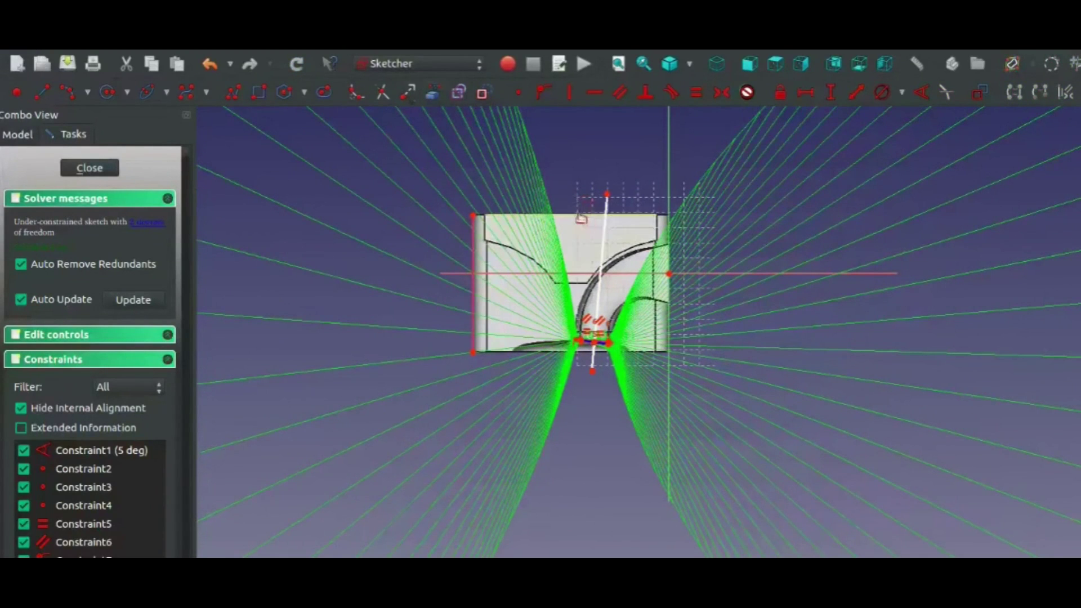
{"action": "scroll", "coordinate": [612, 337], "scroll_direction": "up", "scroll_amount": 5}
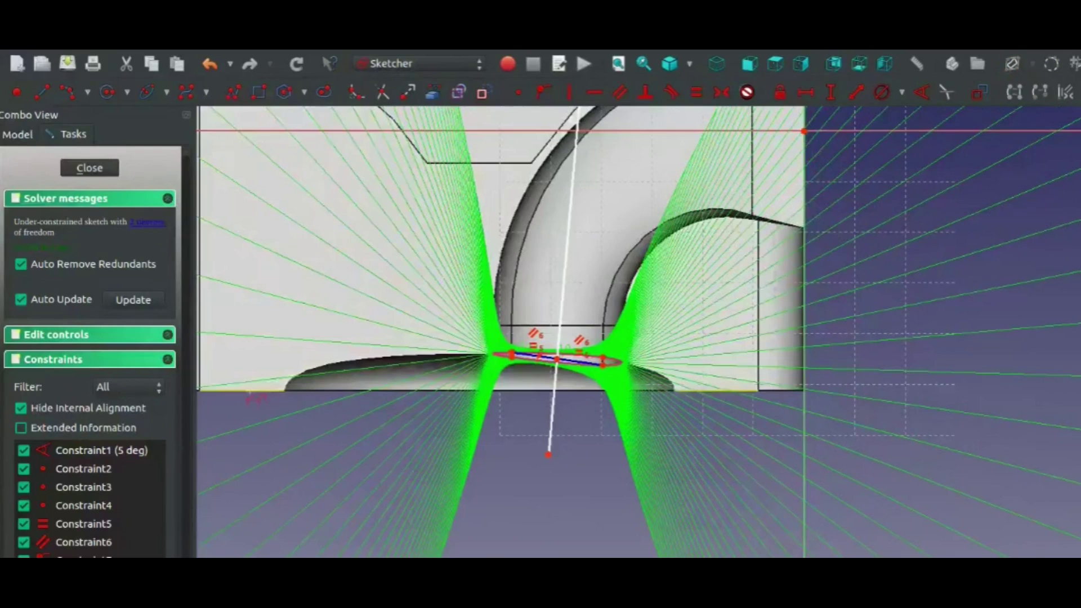
Step: Project the part's bottom edge into the sketch as external geometry
{"action": "left_click", "coordinate": [251, 393]}
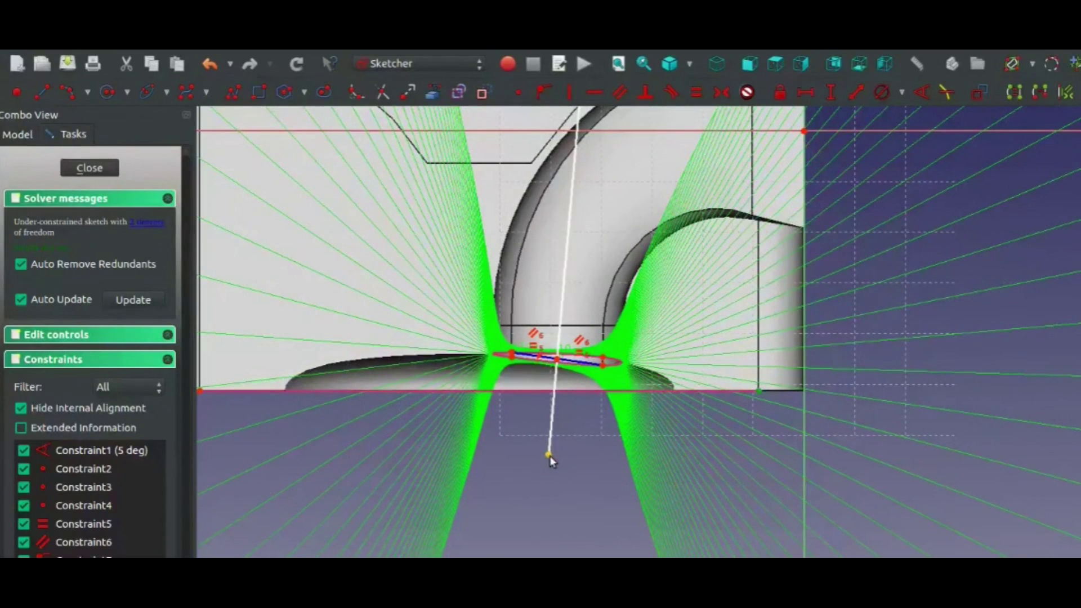
{"action": "scroll", "coordinate": [541, 434], "scroll_direction": "down", "scroll_amount": 4}
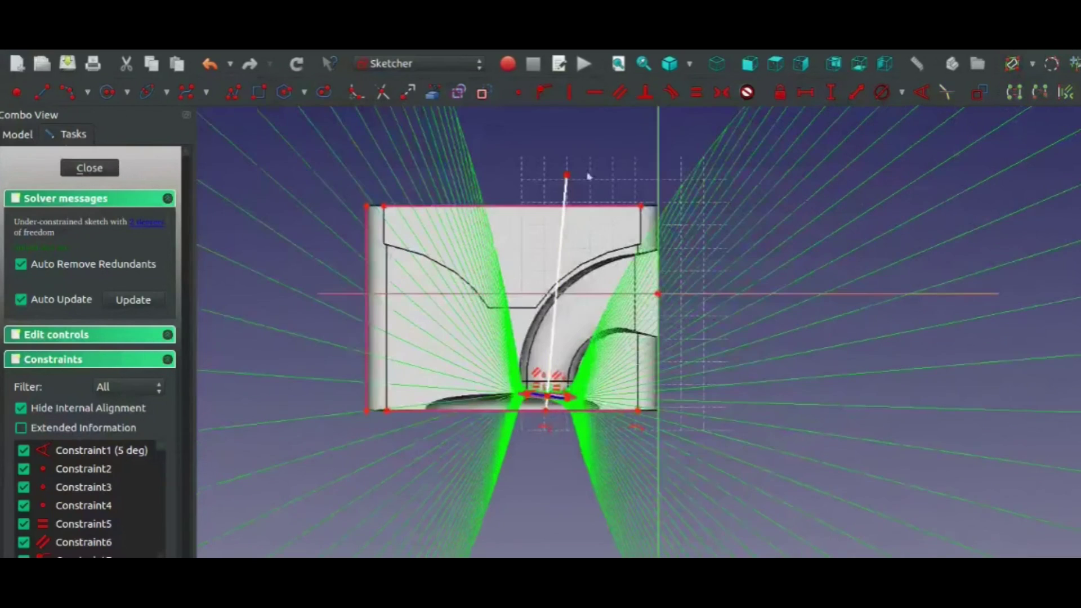
{"action": "left_click", "coordinate": [642, 207]}
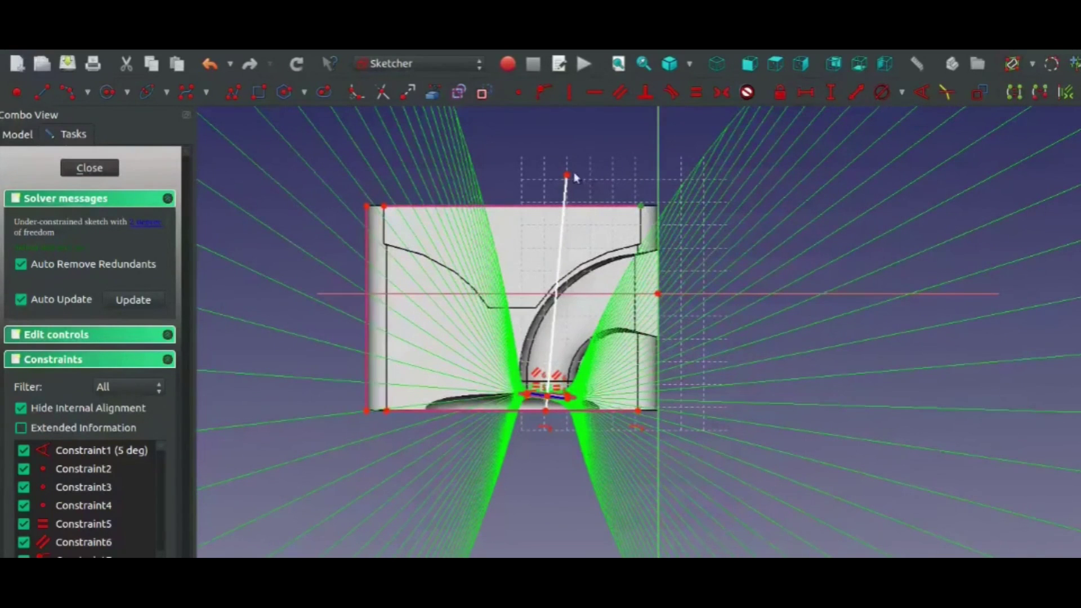